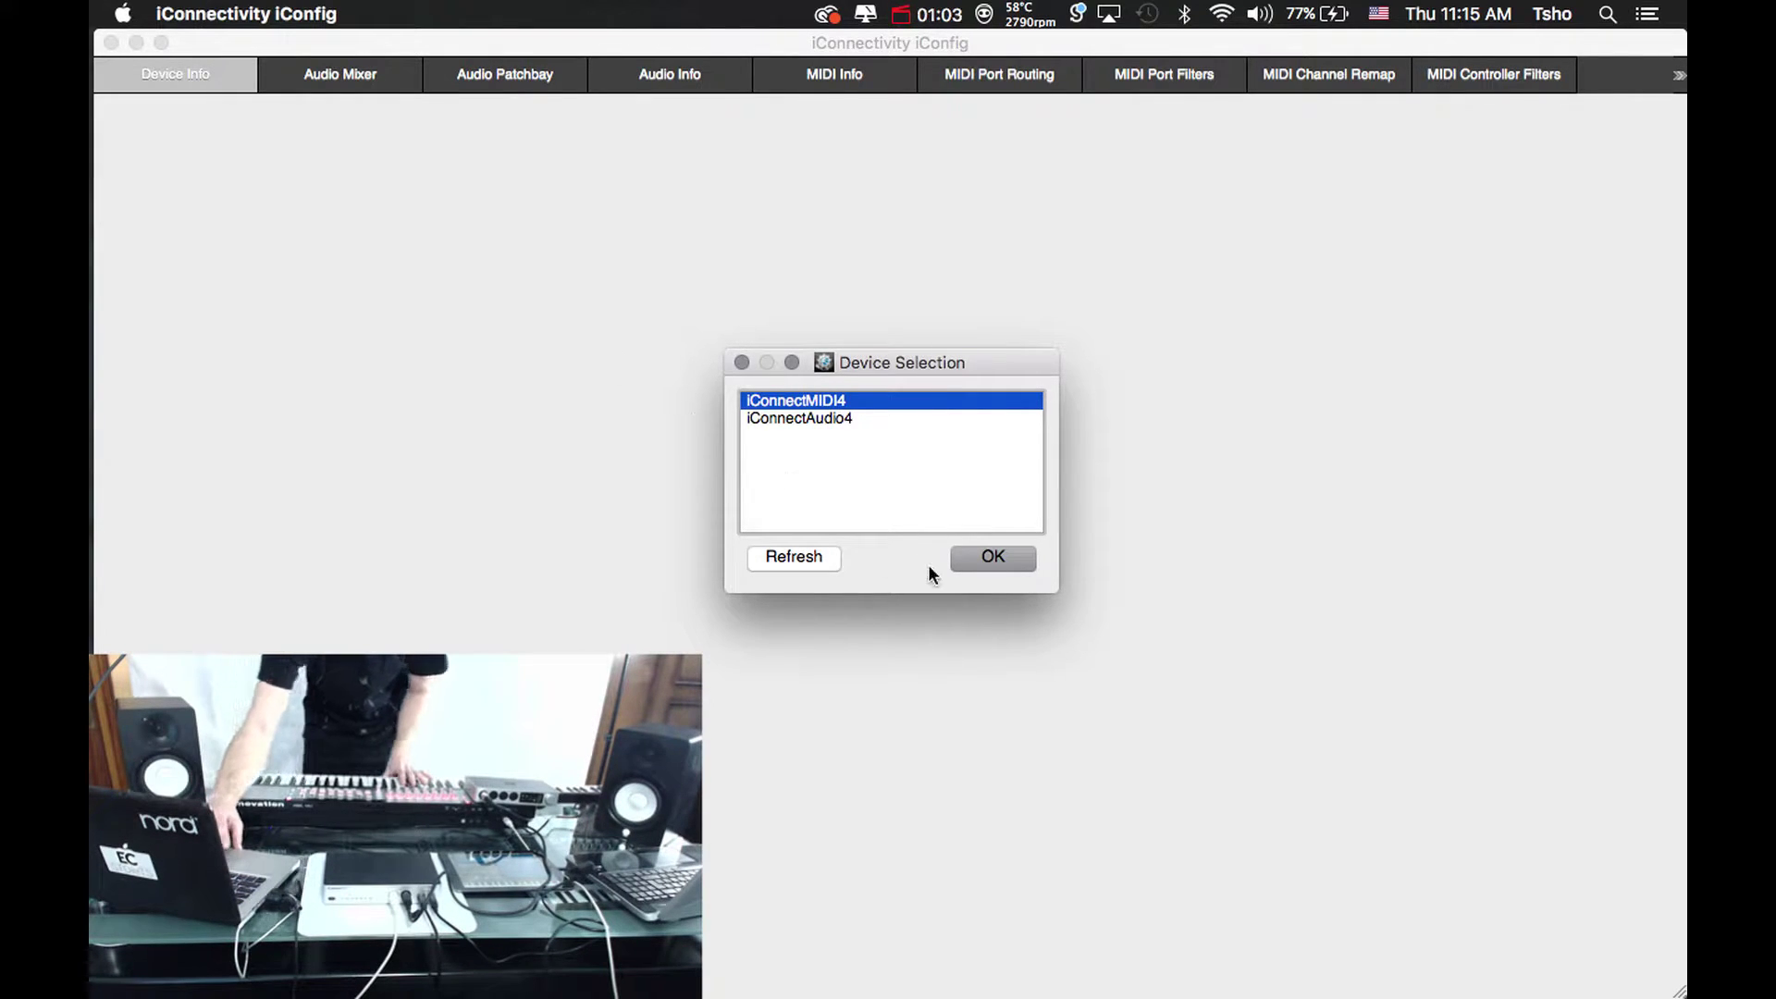
Confirm iConnectMIDI4 and reserve USB host port 1 for the AKAI LPK25 keyboard
click(992, 558)
click(365, 79)
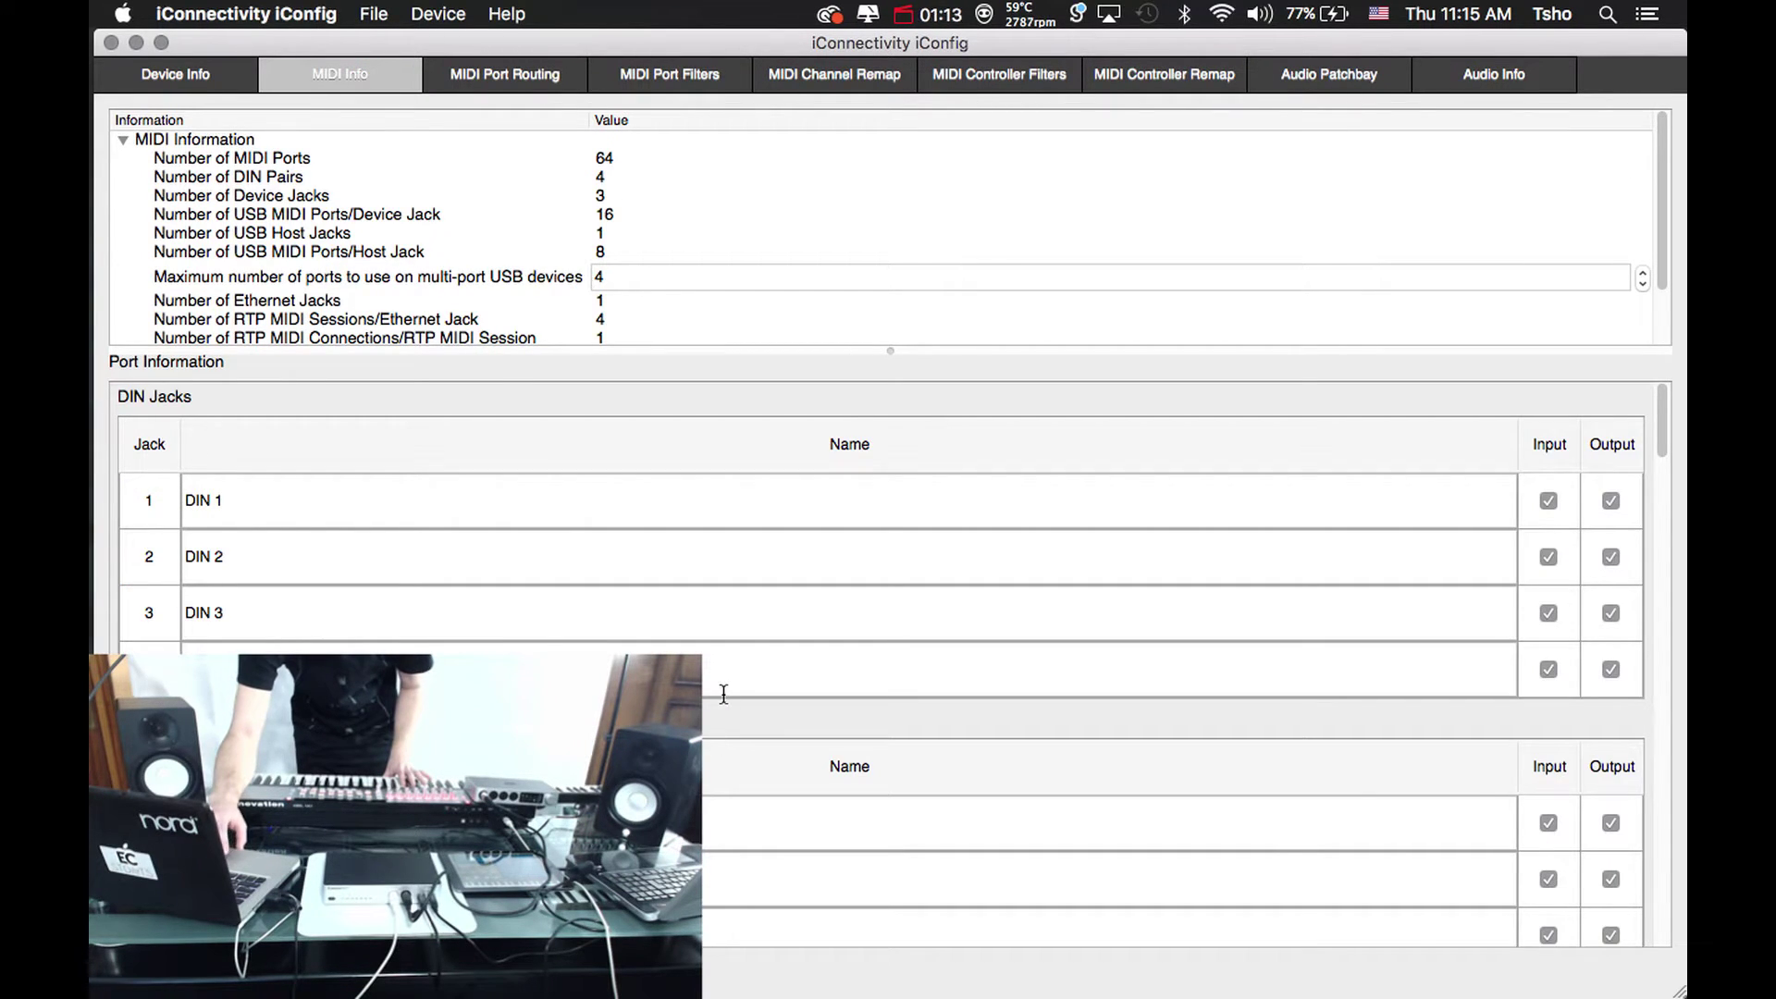
scroll(718, 694, down, 10)
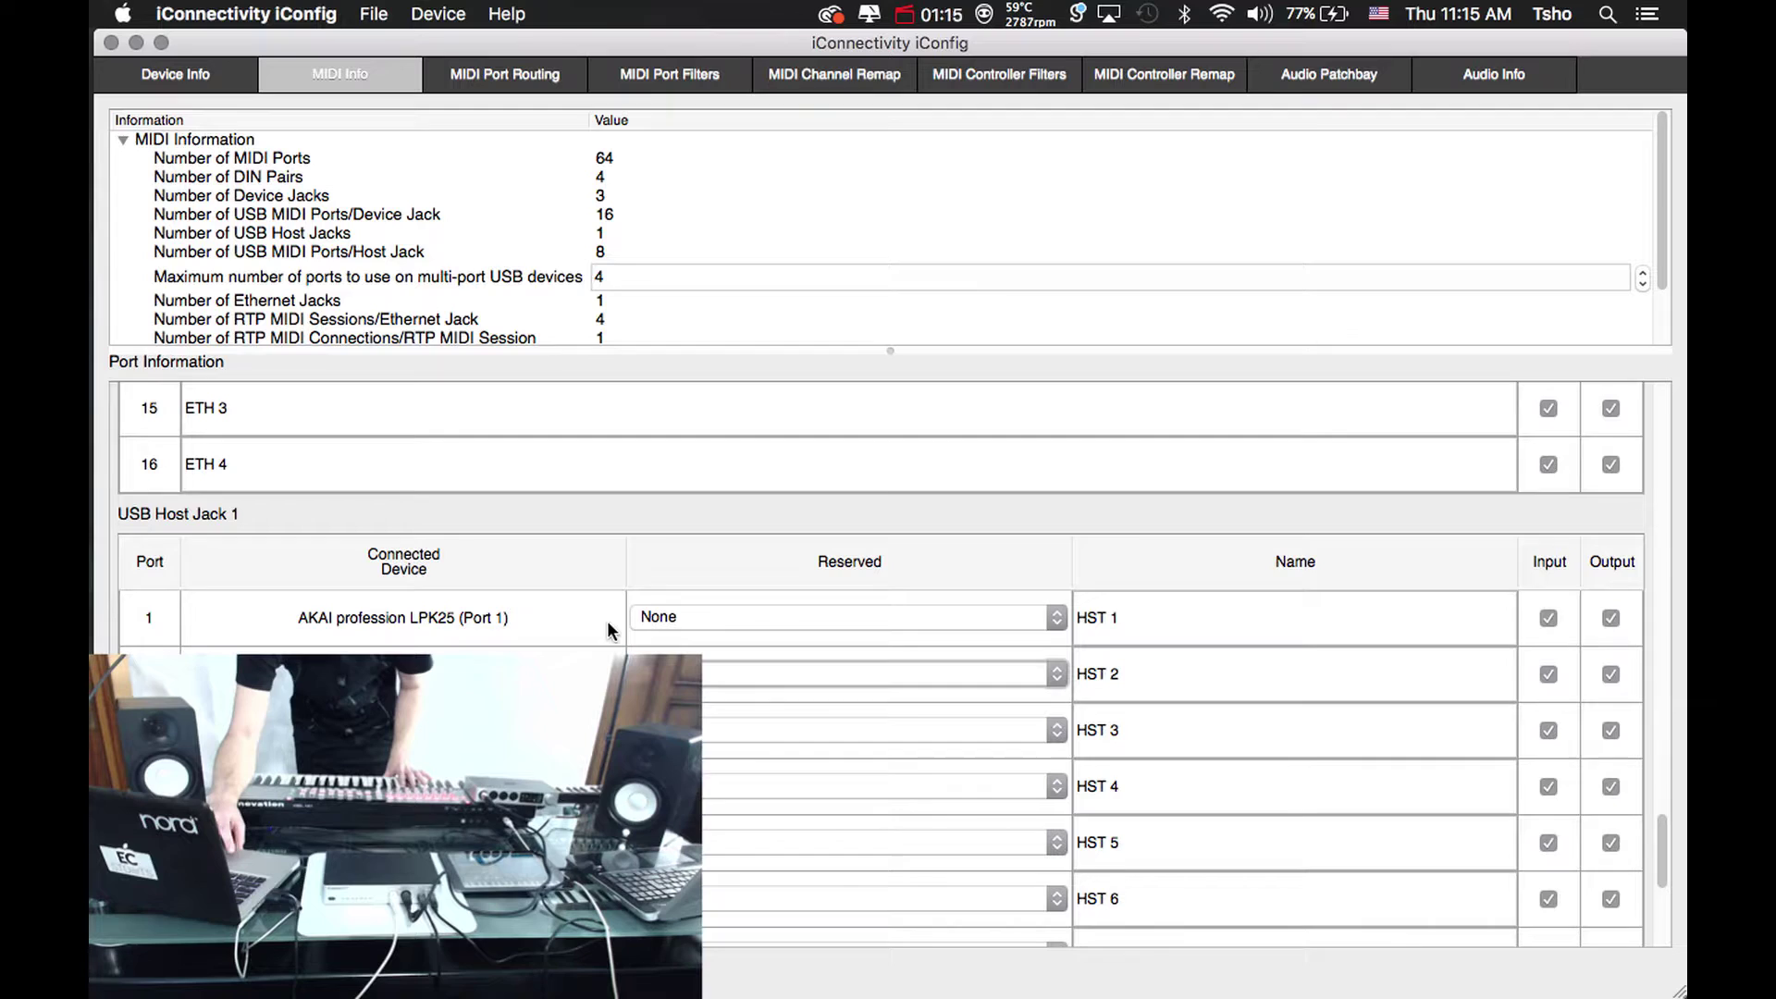
scroll(570, 637, down, 5)
scroll(570, 637, up, 2)
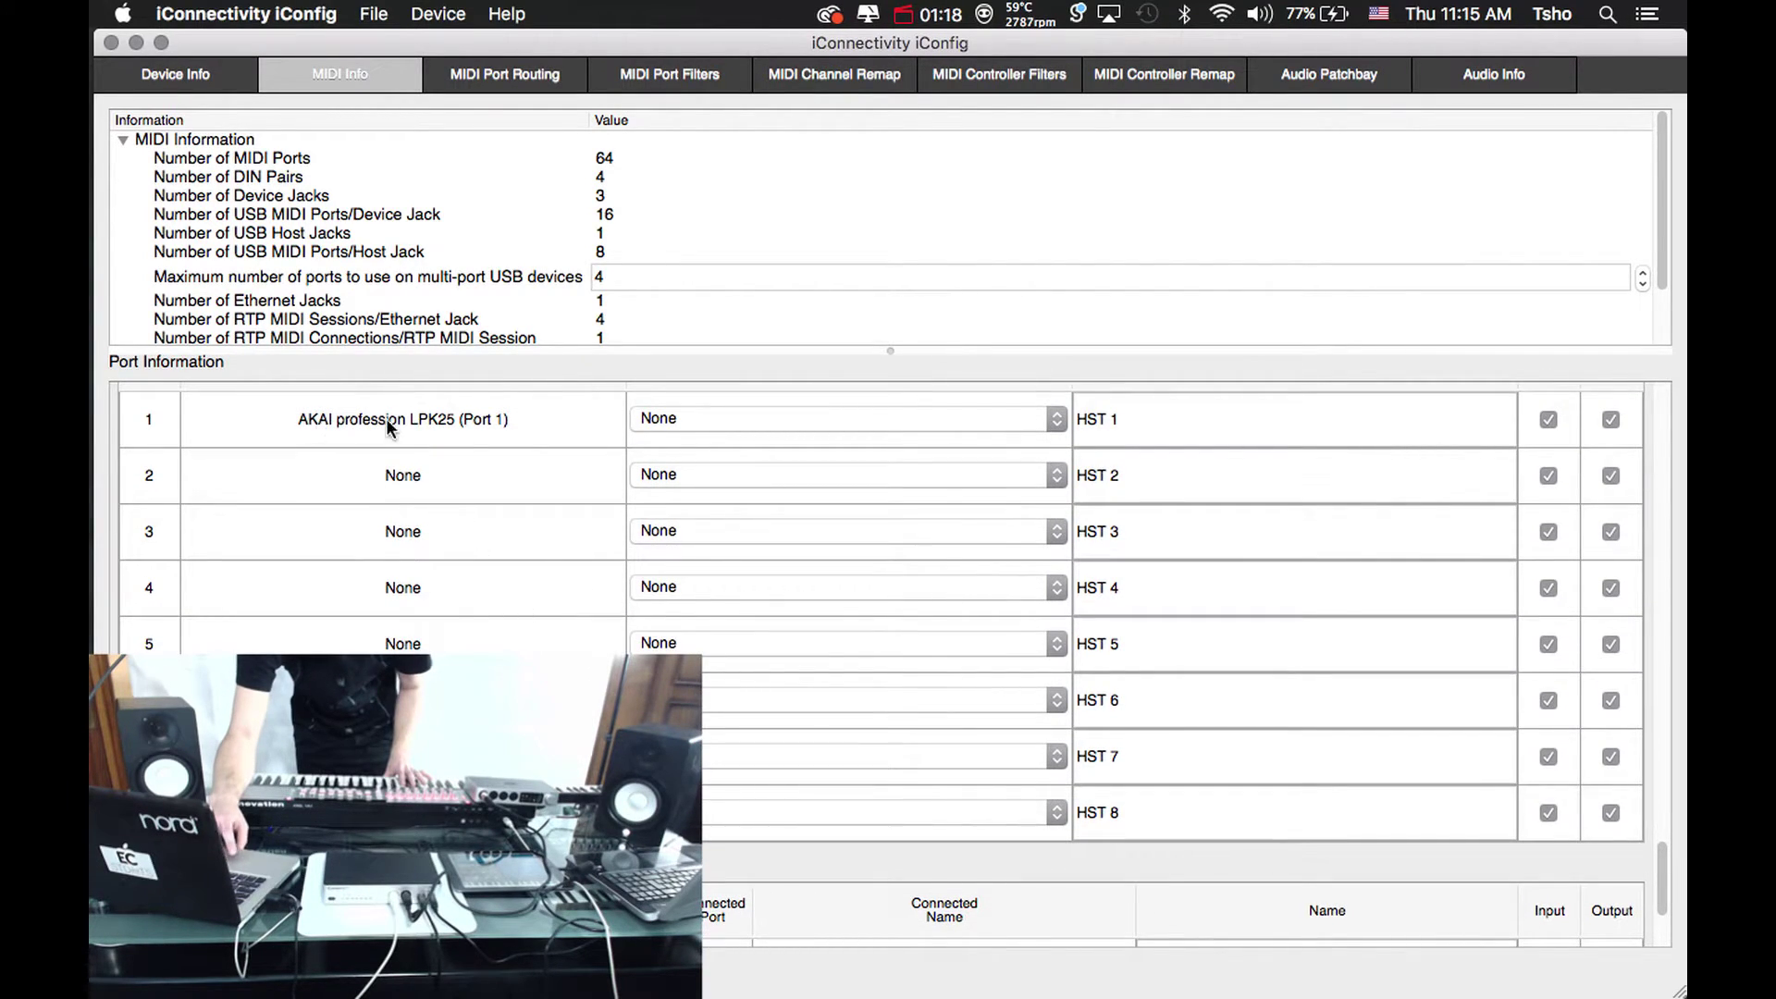
click(773, 419)
click(764, 422)
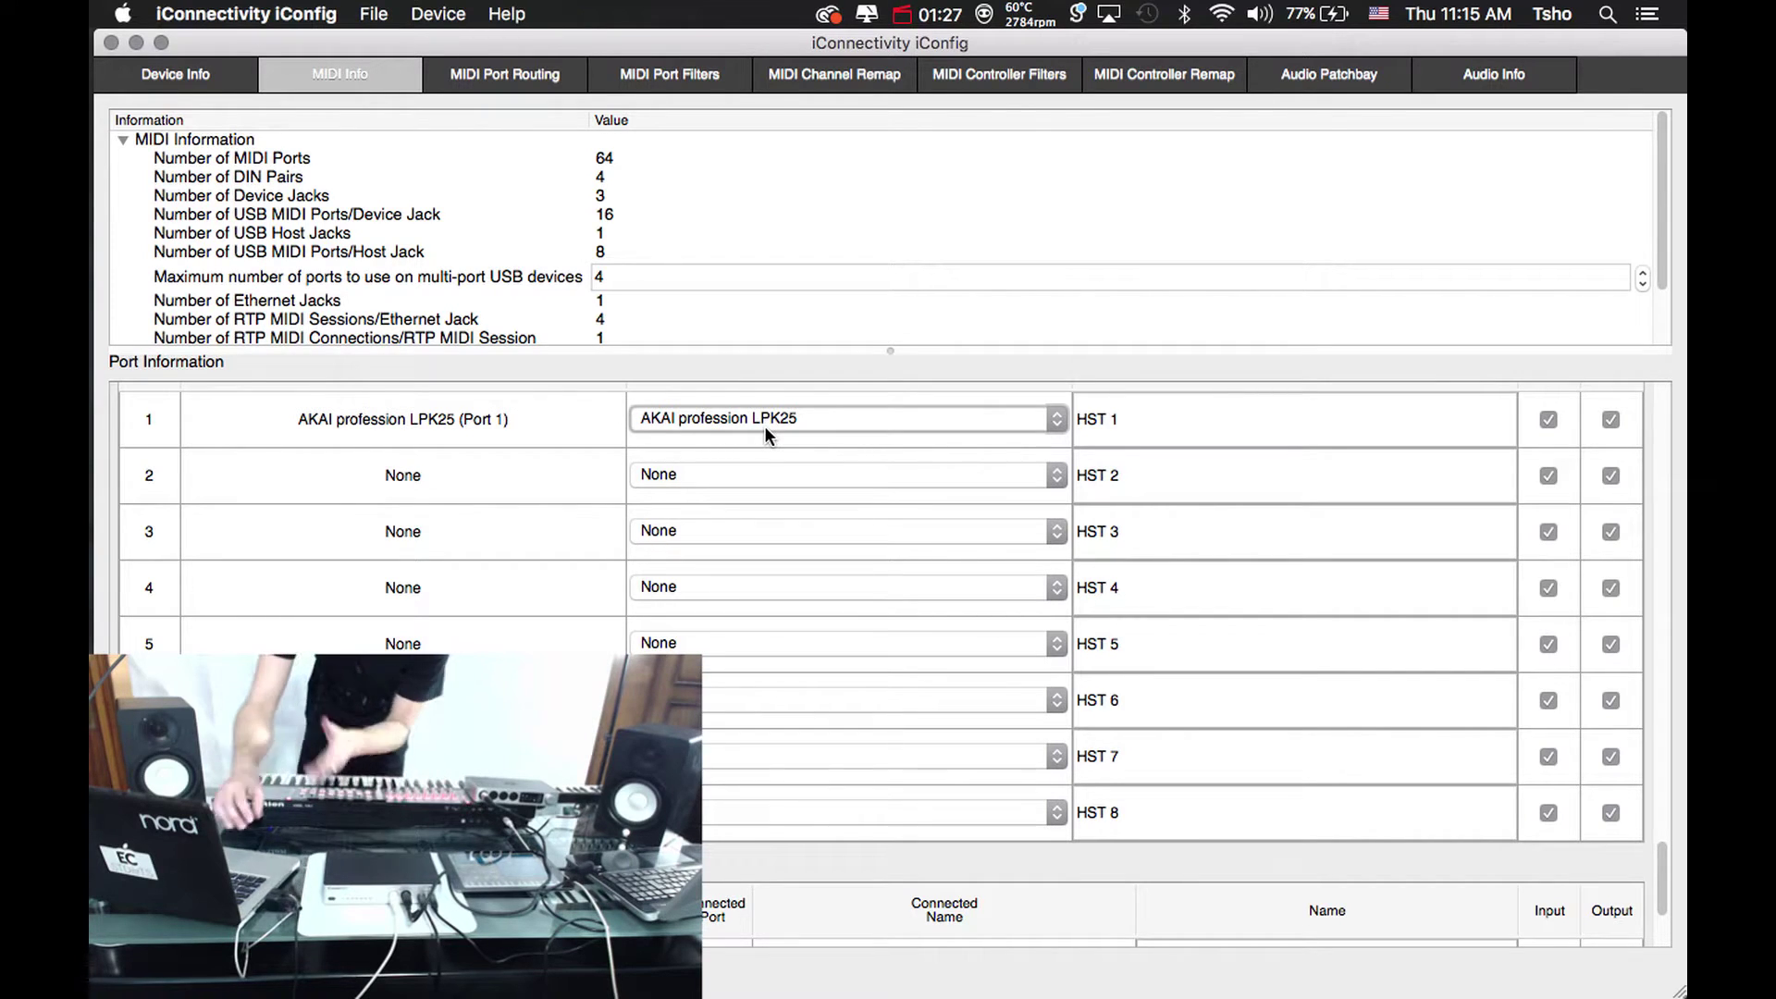
Rename host port HST 1 to LPK25
double_click(1152, 422)
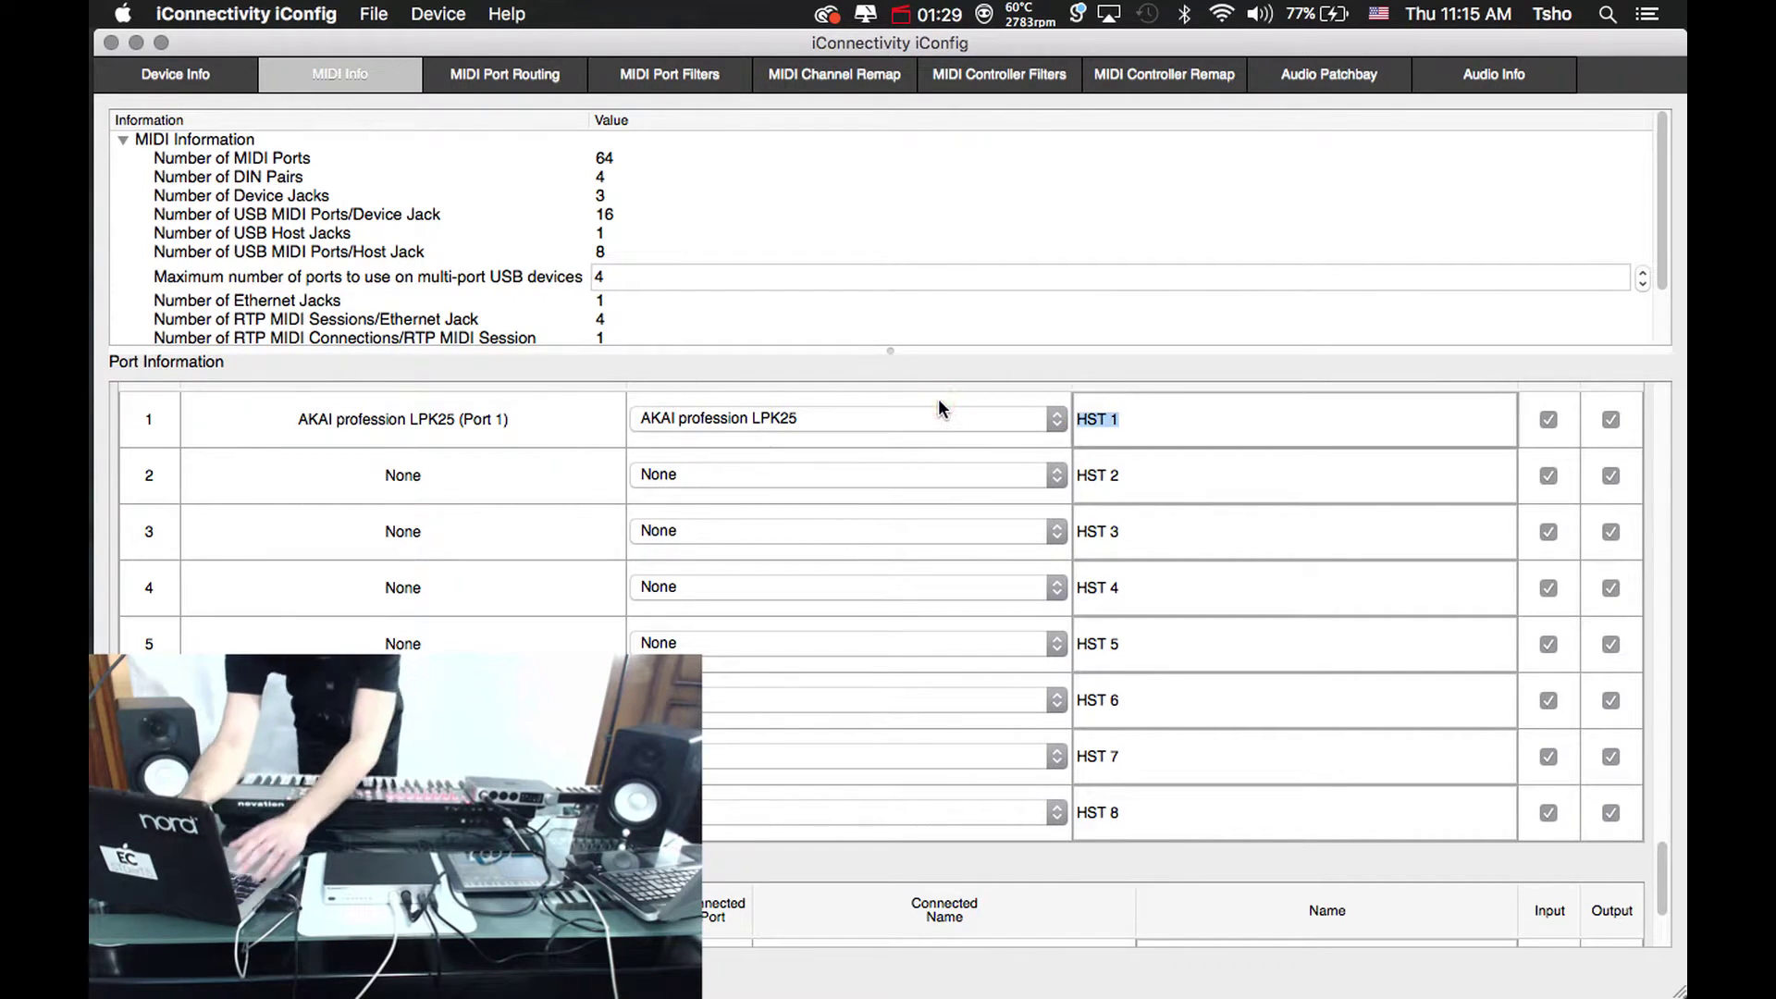
text(LPK25)
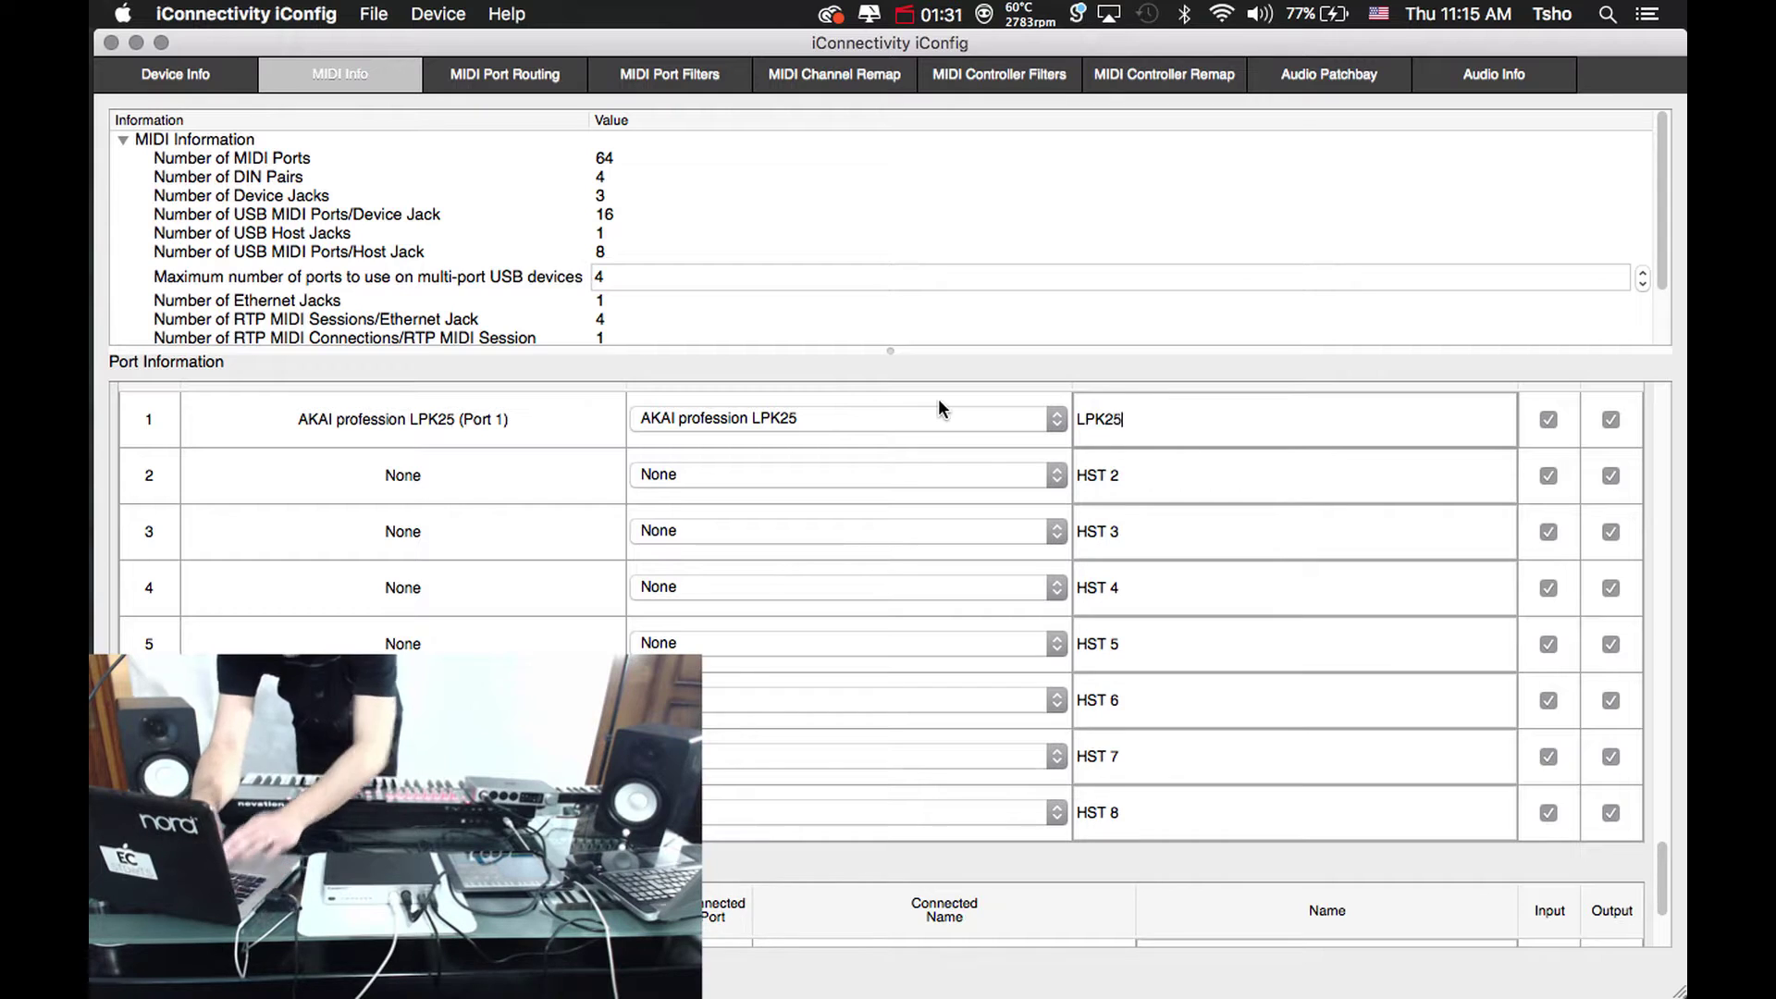
key(Return)
Show the MIDI Port Routing grid with USB Device Jacks 1 and 2 collapsed and LPK25 selected
click(458, 81)
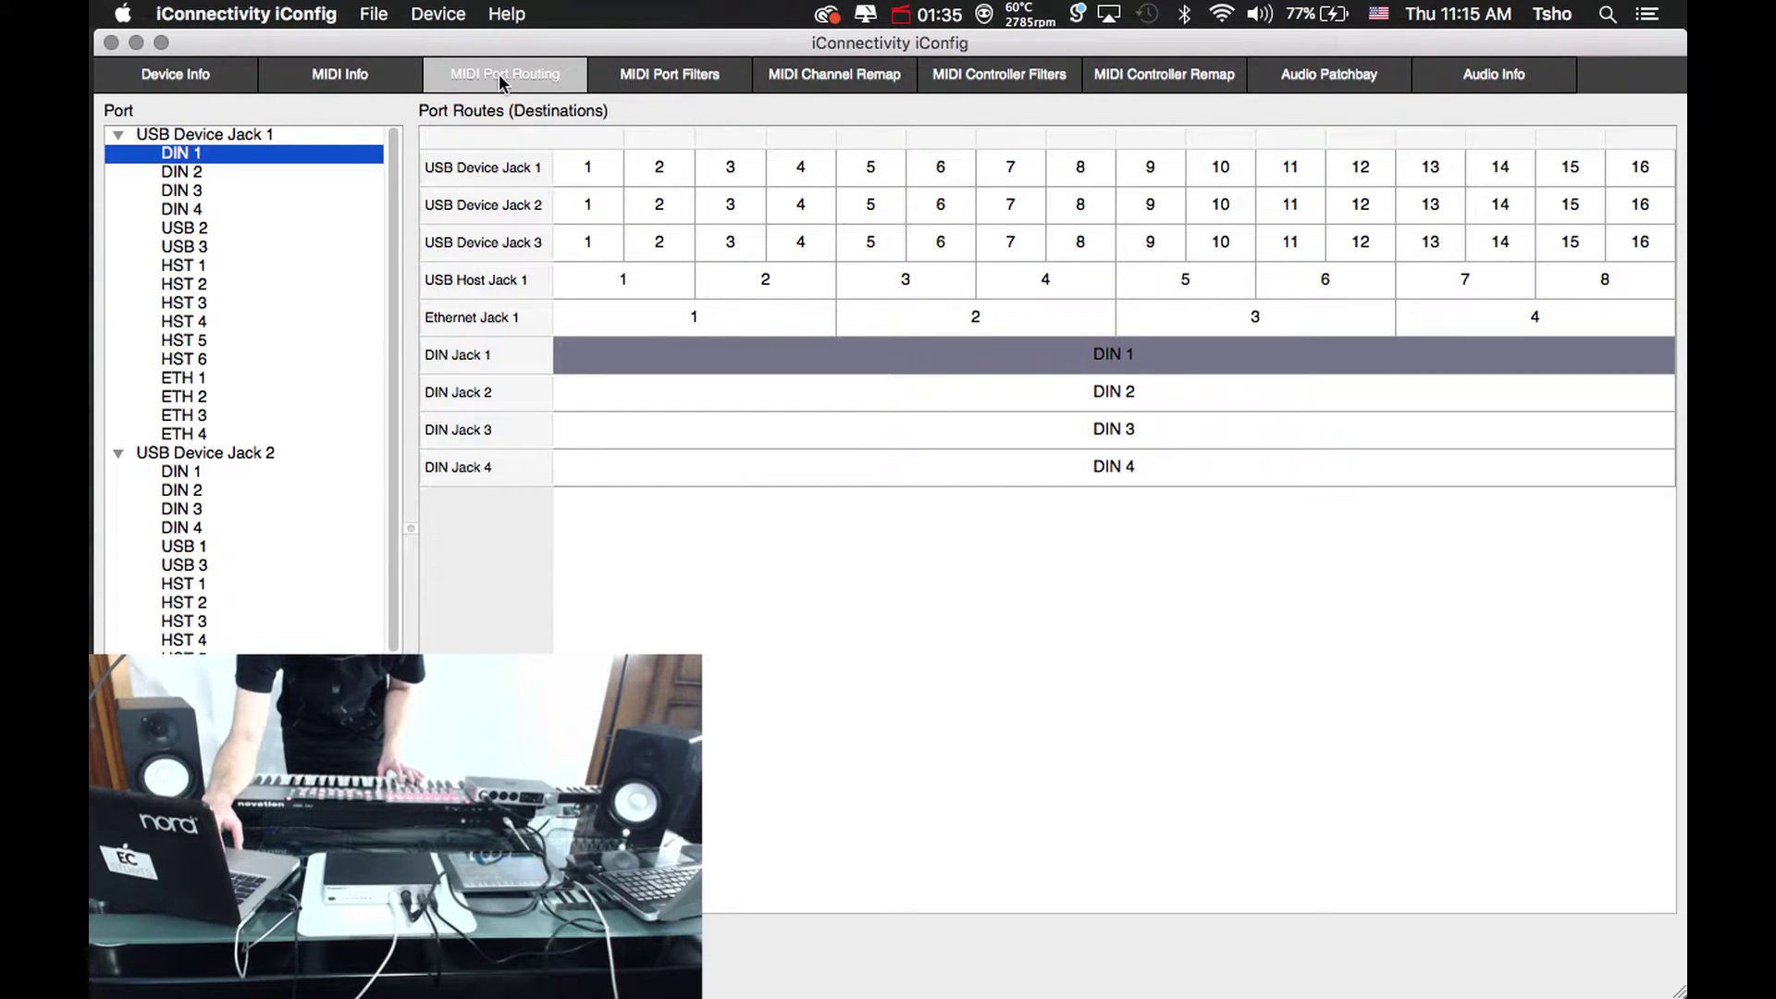
scroll(215, 481, down, 8)
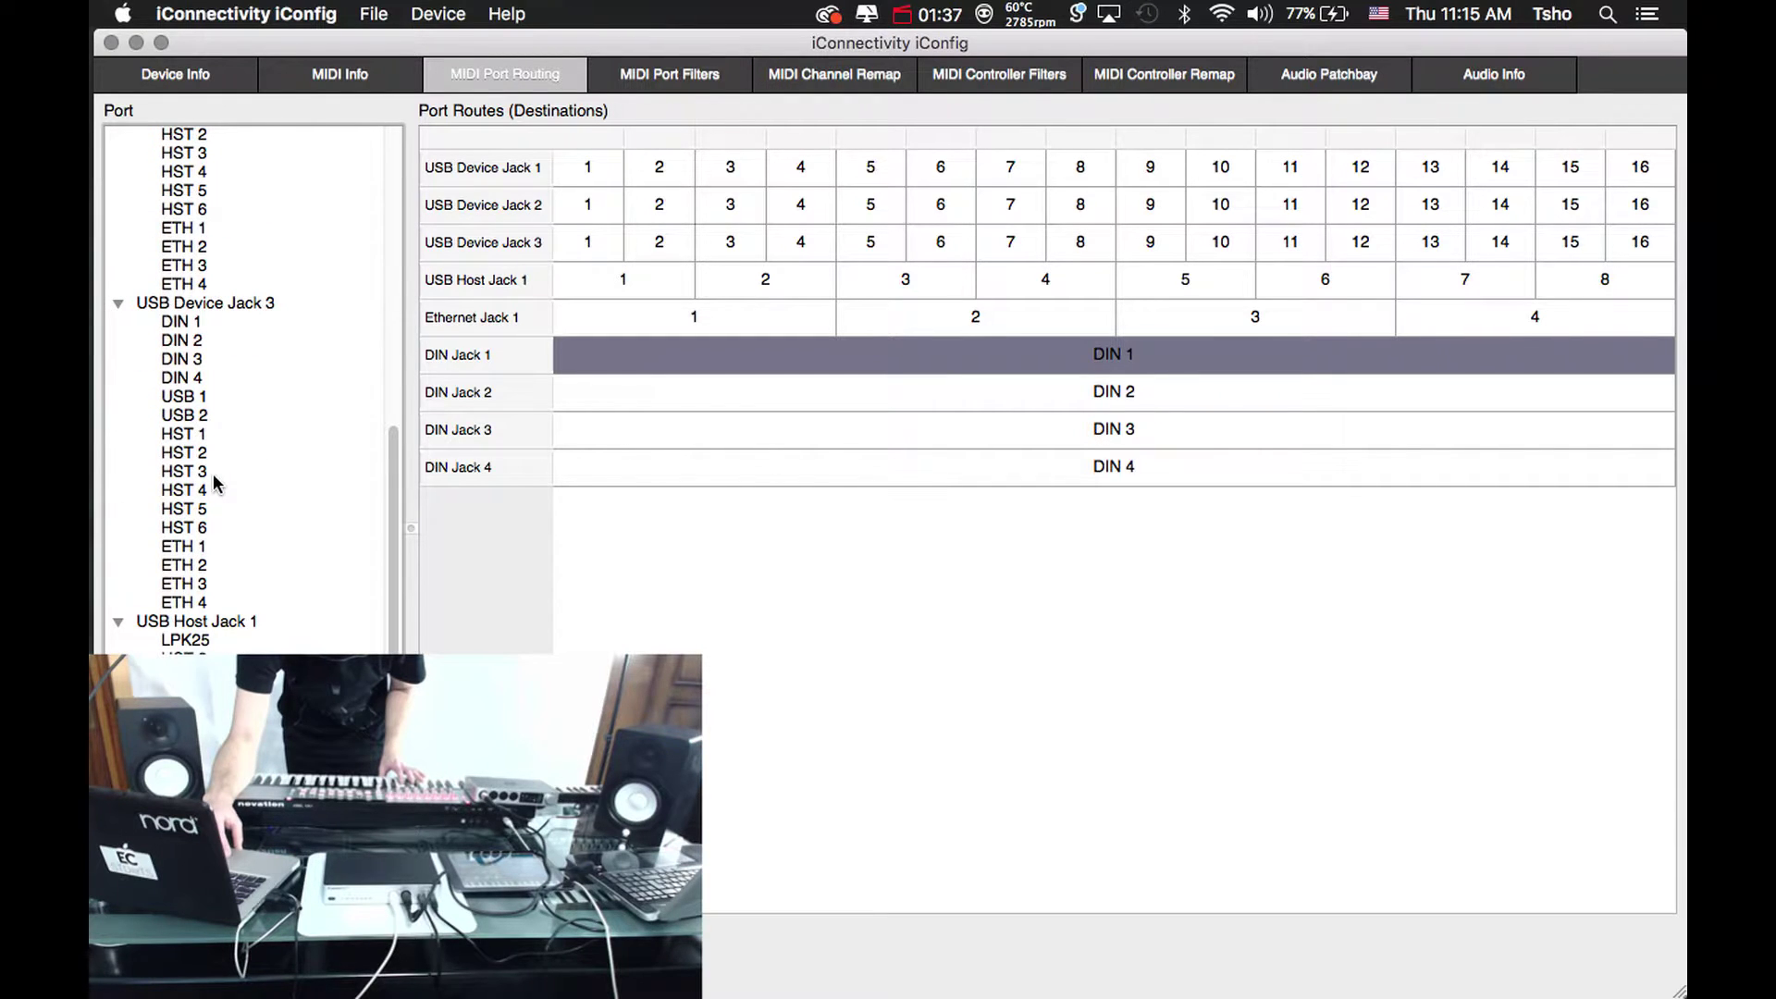
scroll(194, 370, up, 9)
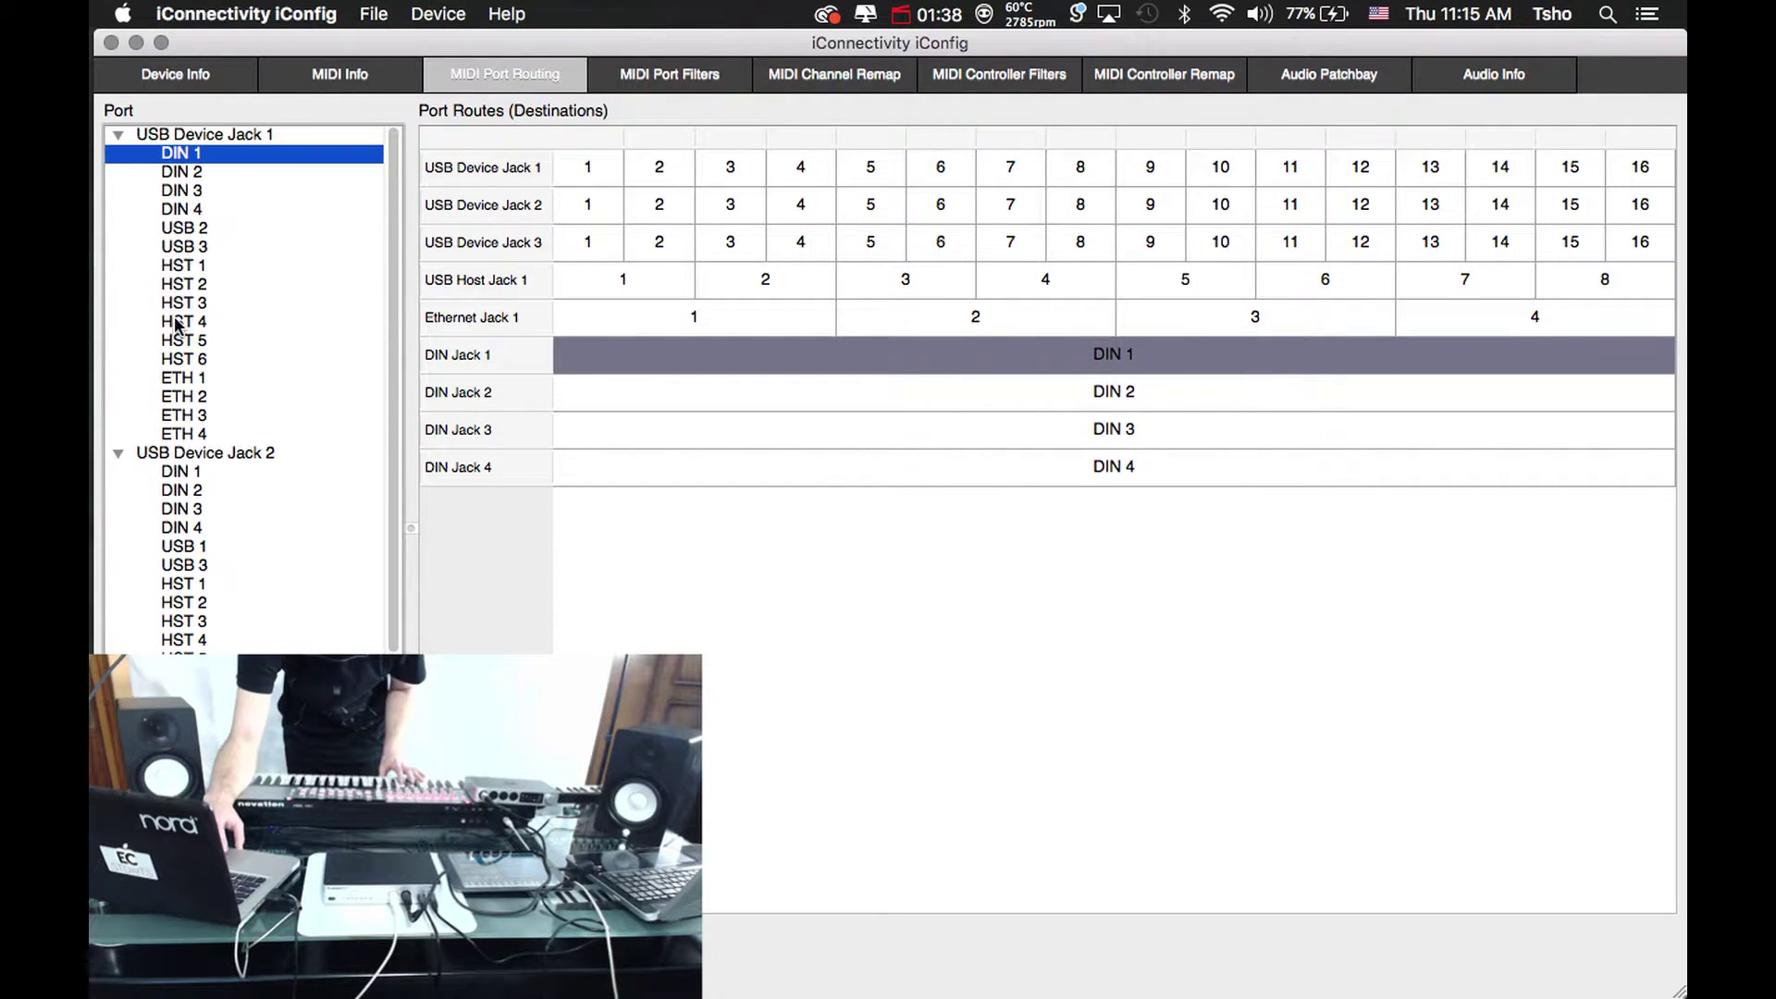
click(119, 135)
click(118, 154)
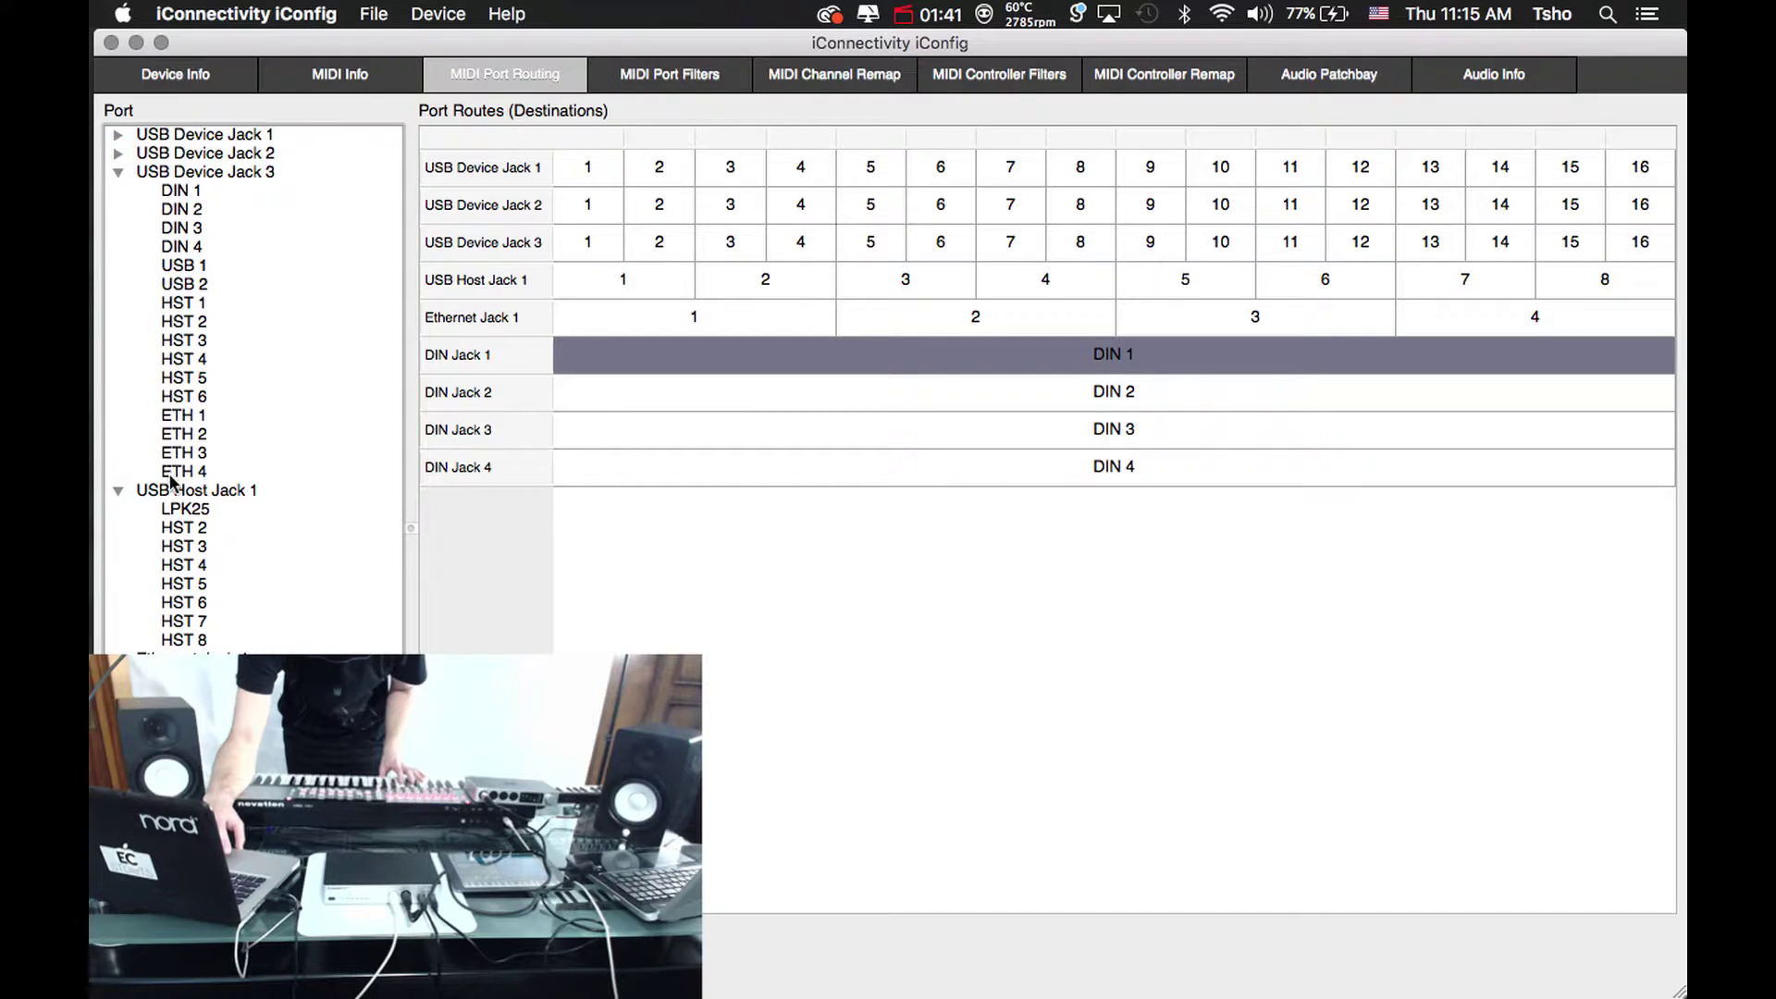
click(153, 509)
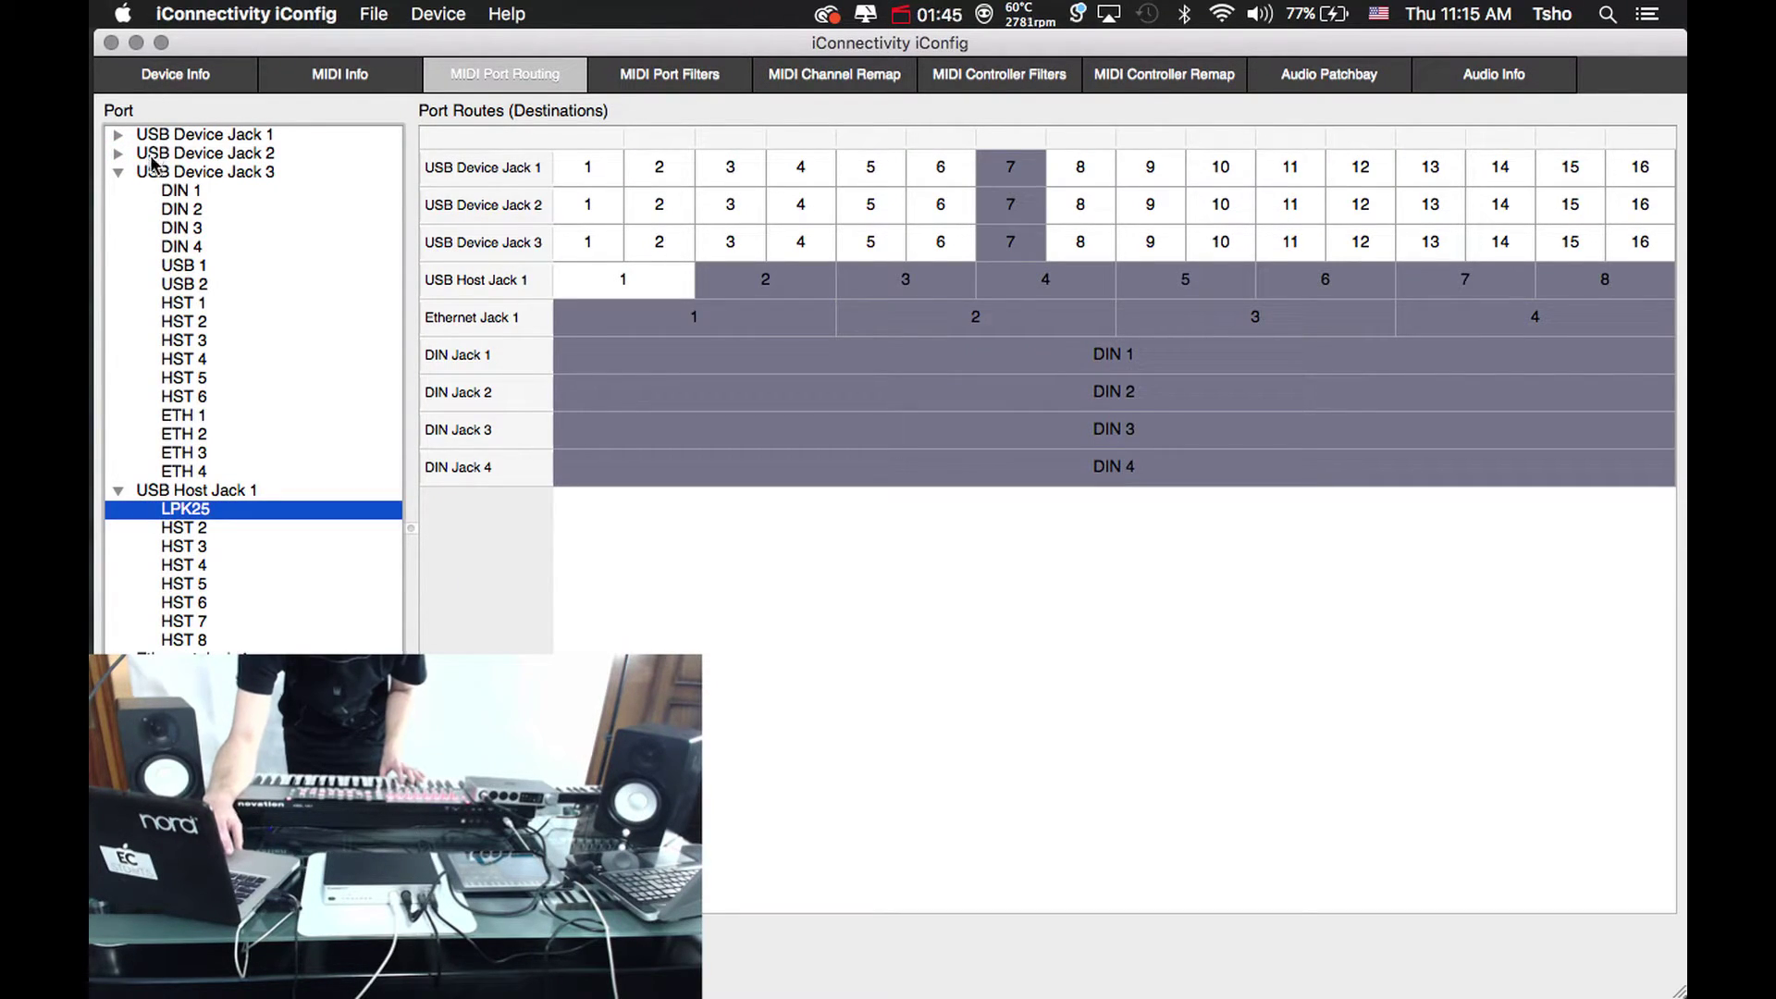
Inspect the DIN 1 and DIN 2 routes on USB Device Jack 3, collapse it, and reselect LPK25
click(183, 207)
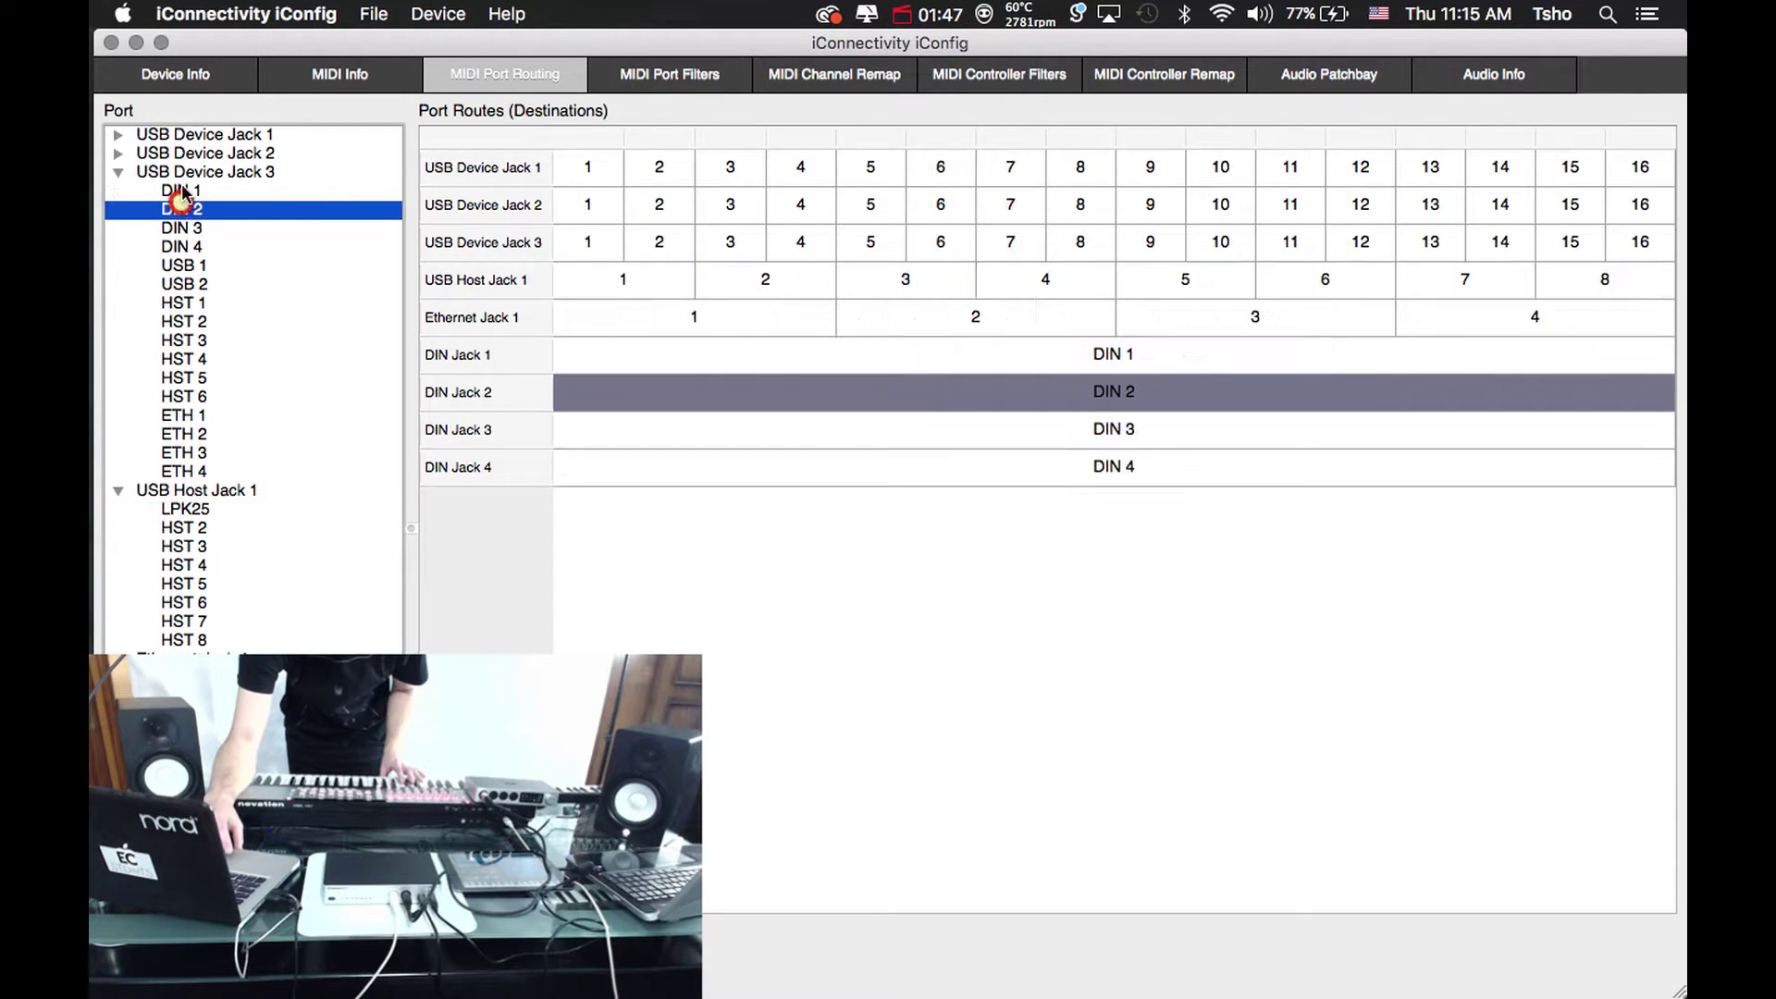
click(186, 191)
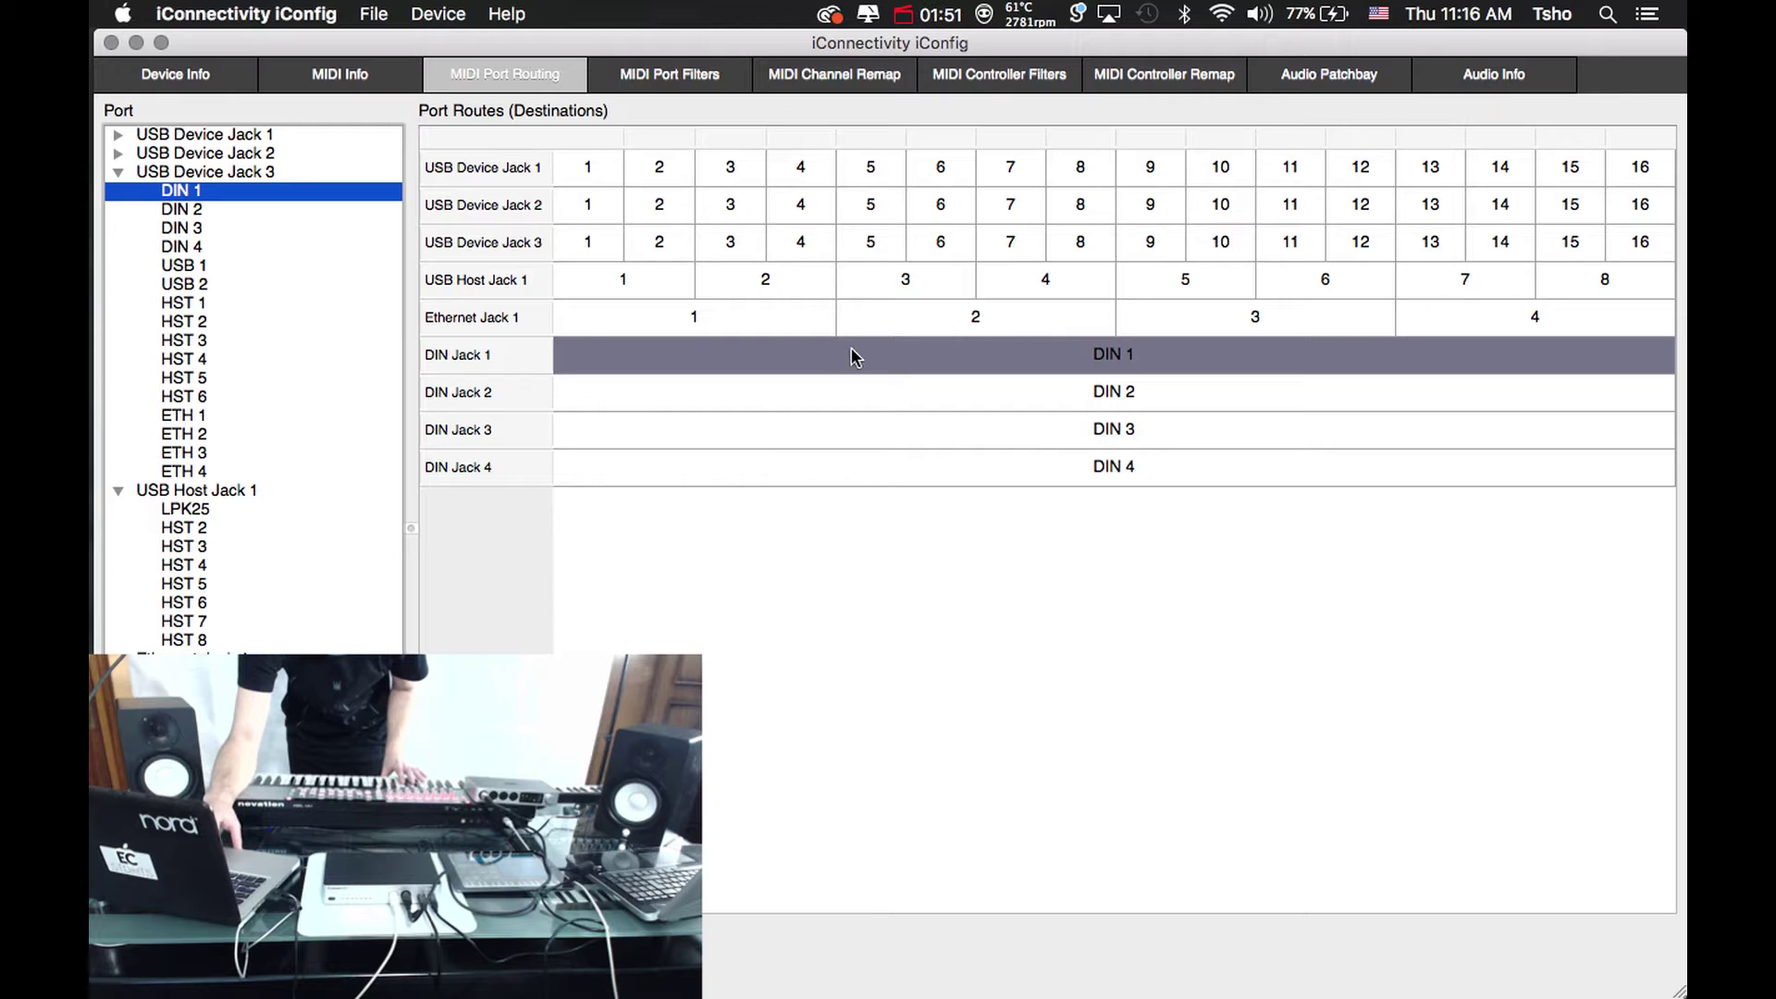
click(274, 211)
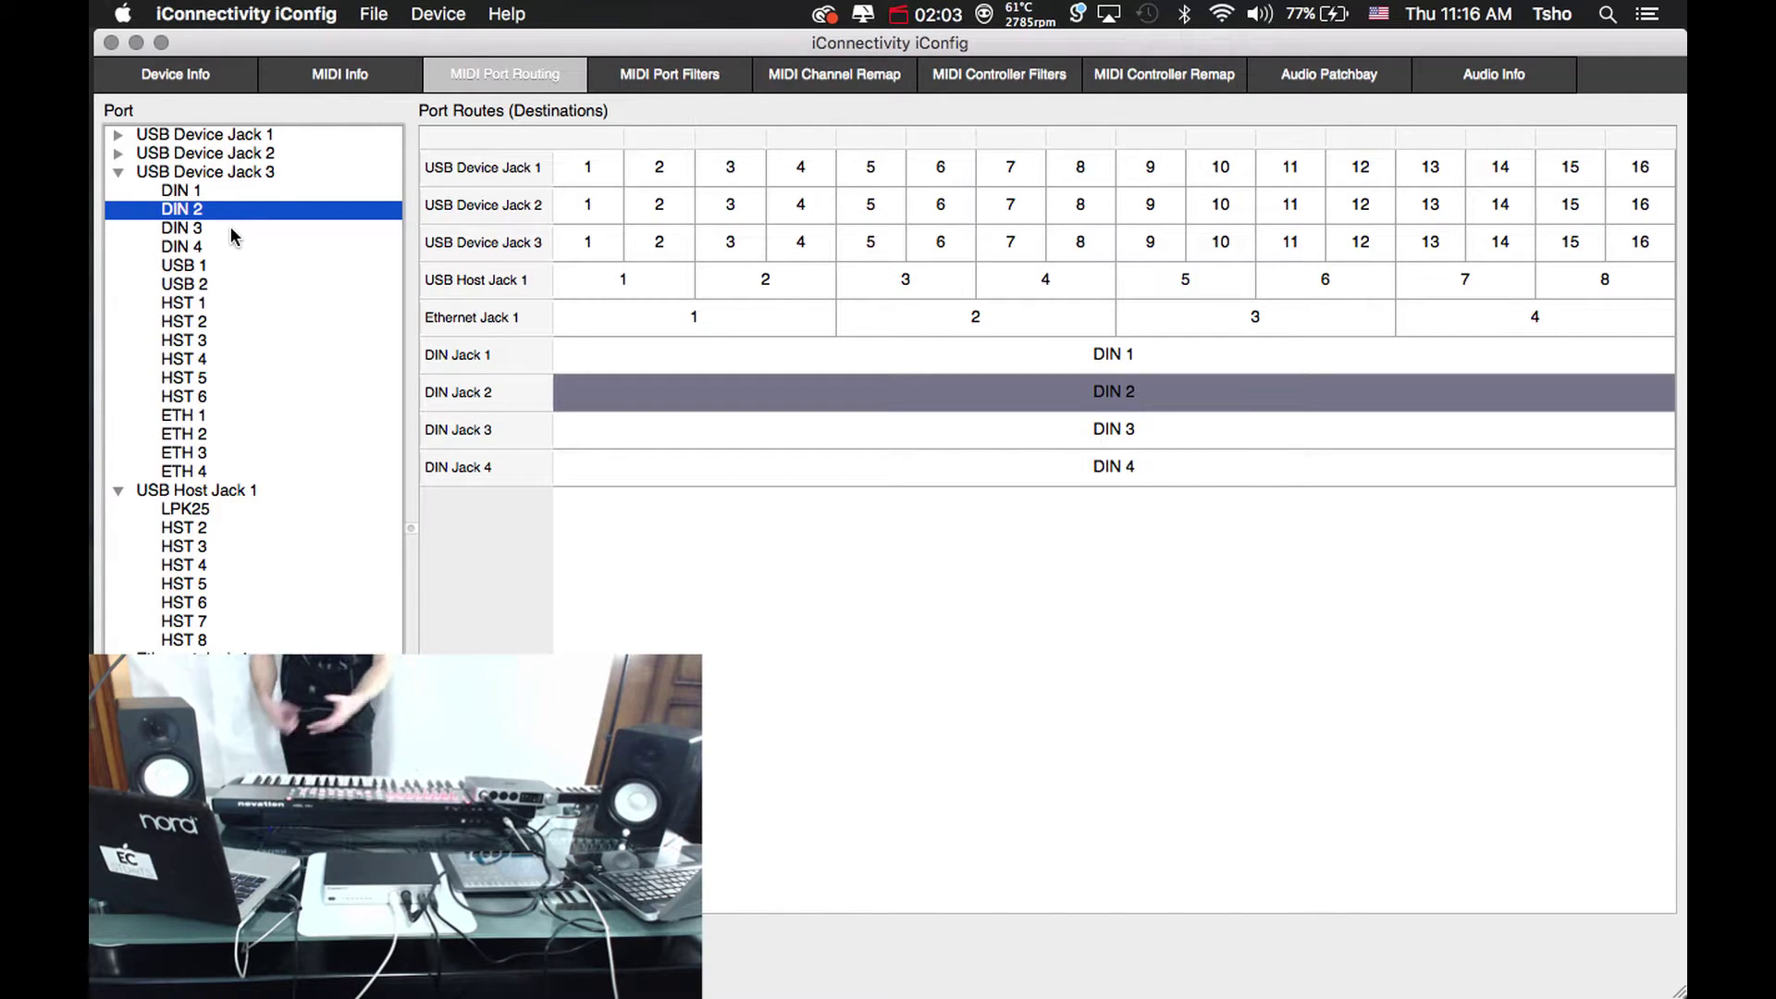
mouse_move(92, 254)
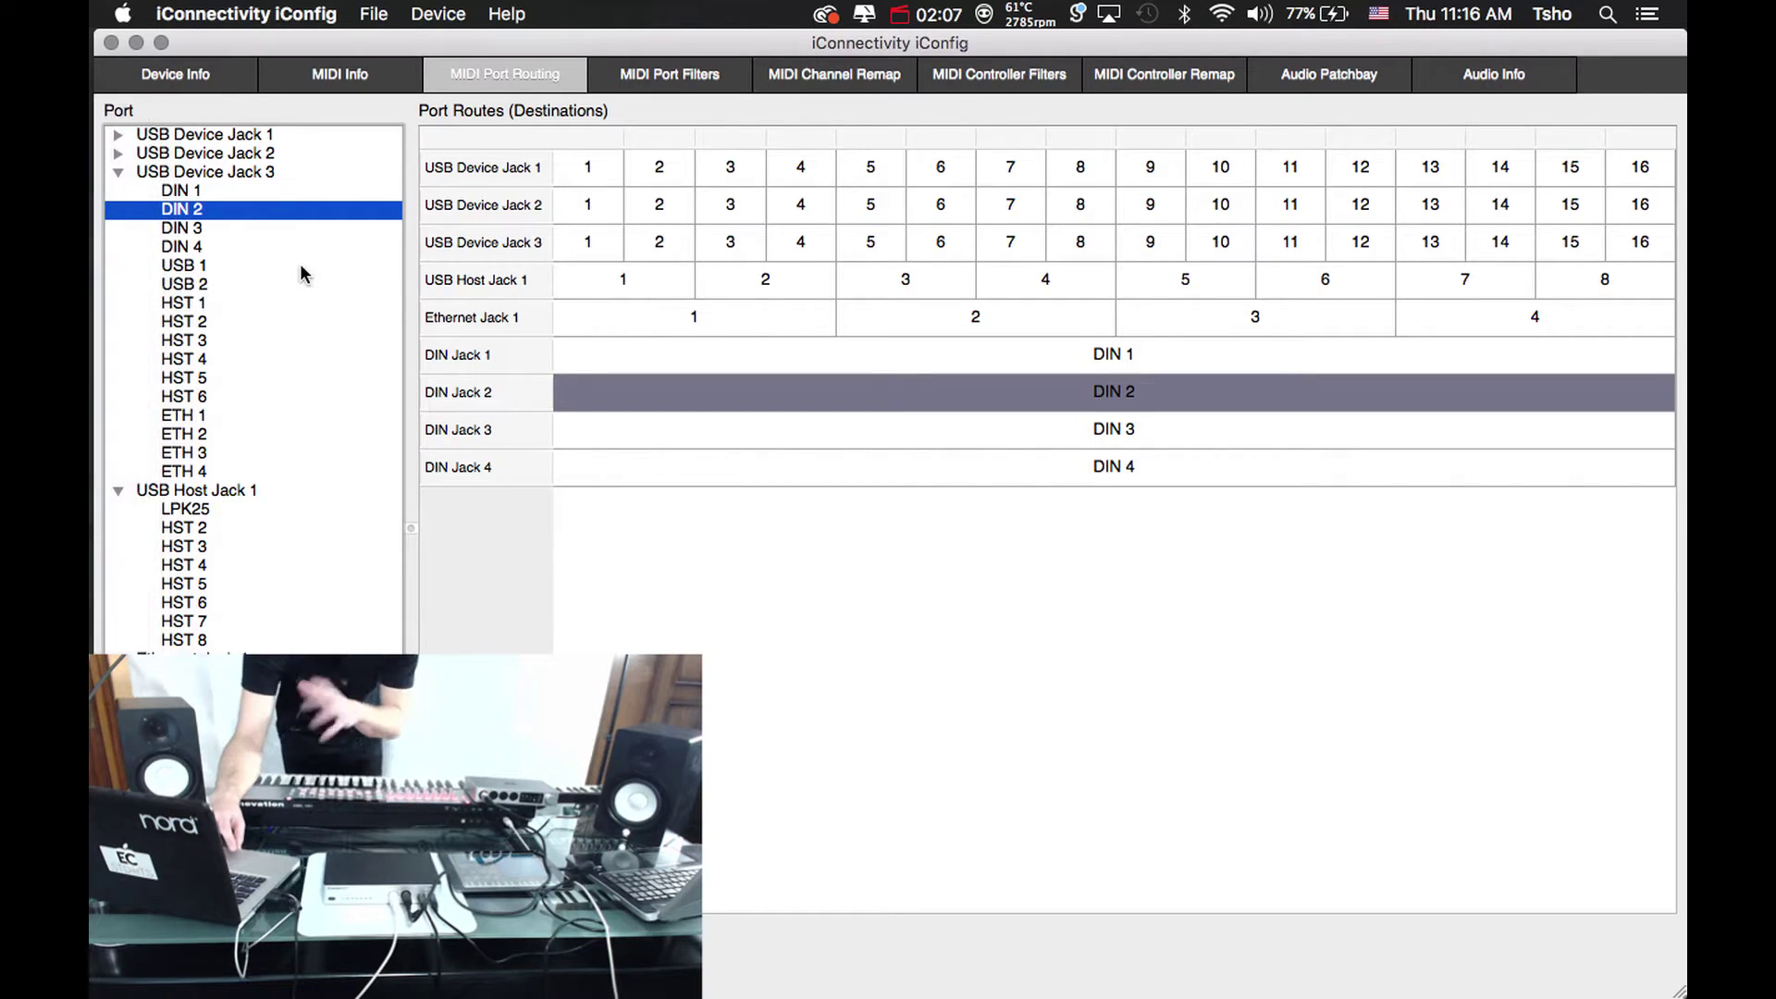
click(116, 172)
click(190, 211)
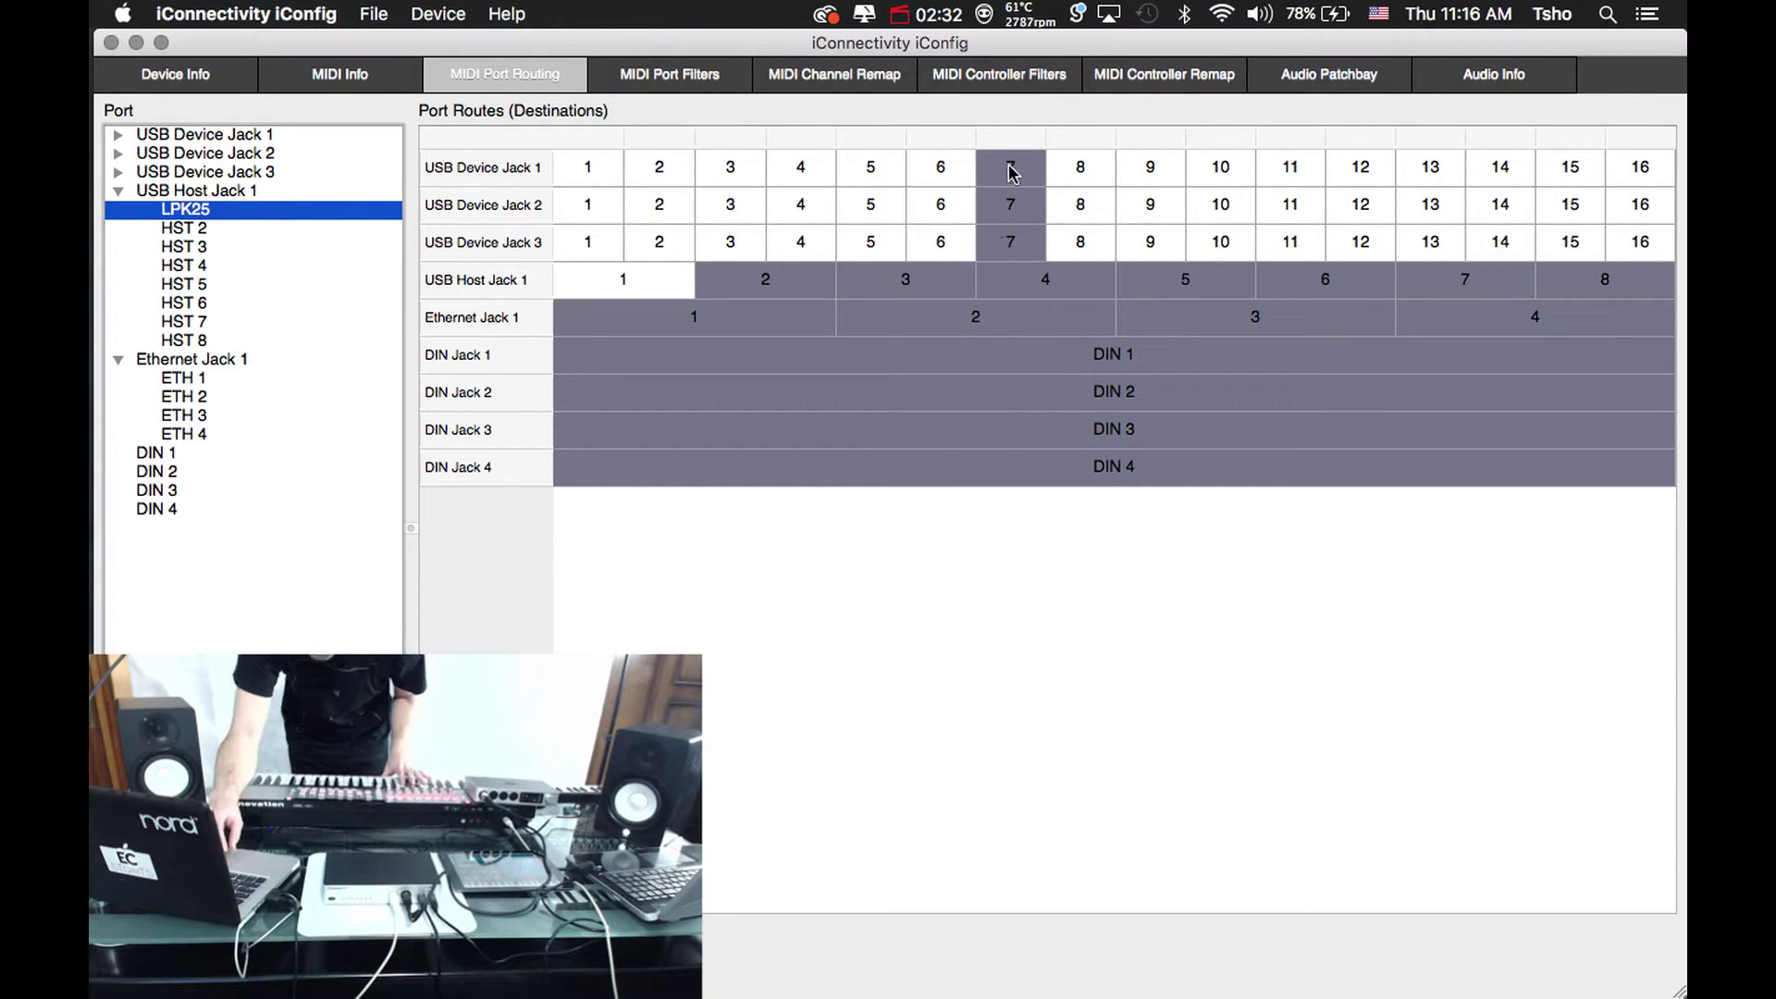
Clear LPK25's USB device, host, network and DIN 2–4 routes, leaving DIN 1, then select DIN 1
drag(1013, 173, 1007, 241)
click(781, 279)
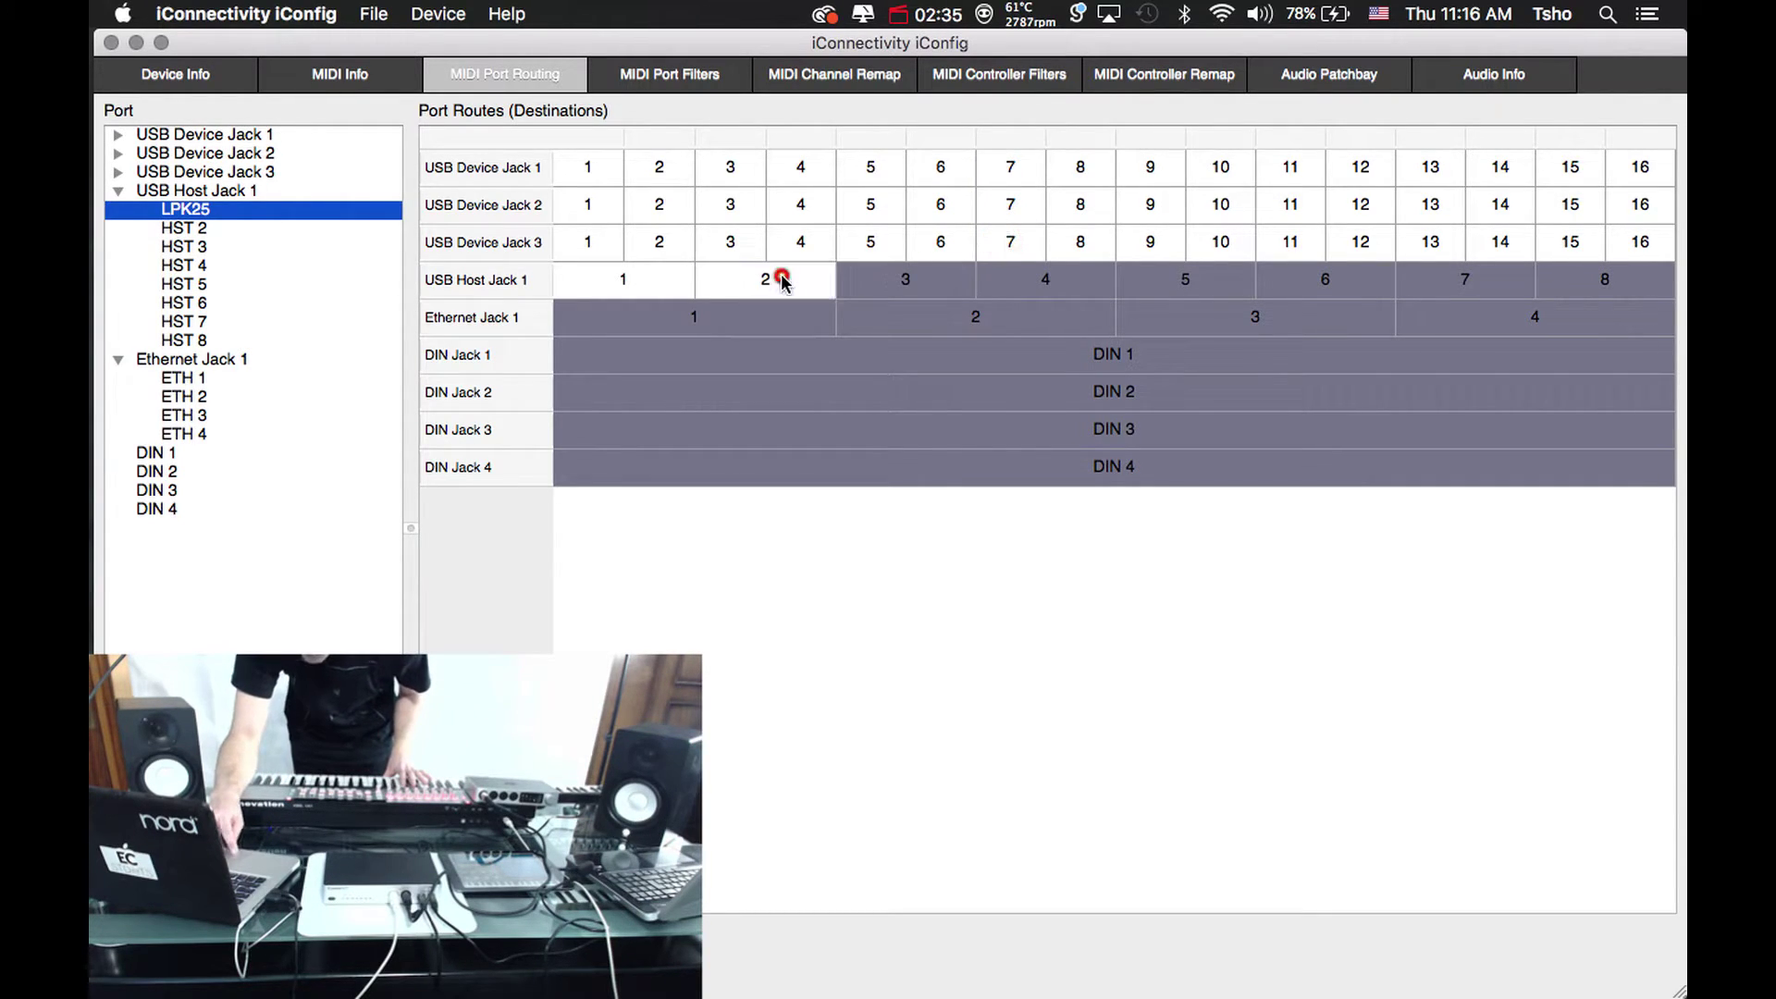
mouse_move(782, 280)
mouse_down()
mouse_move(1351, 277)
mouse_move(1543, 303)
mouse_move(1507, 281)
mouse_move(1277, 286)
mouse_move(1244, 311)
mouse_move(775, 313)
mouse_up()
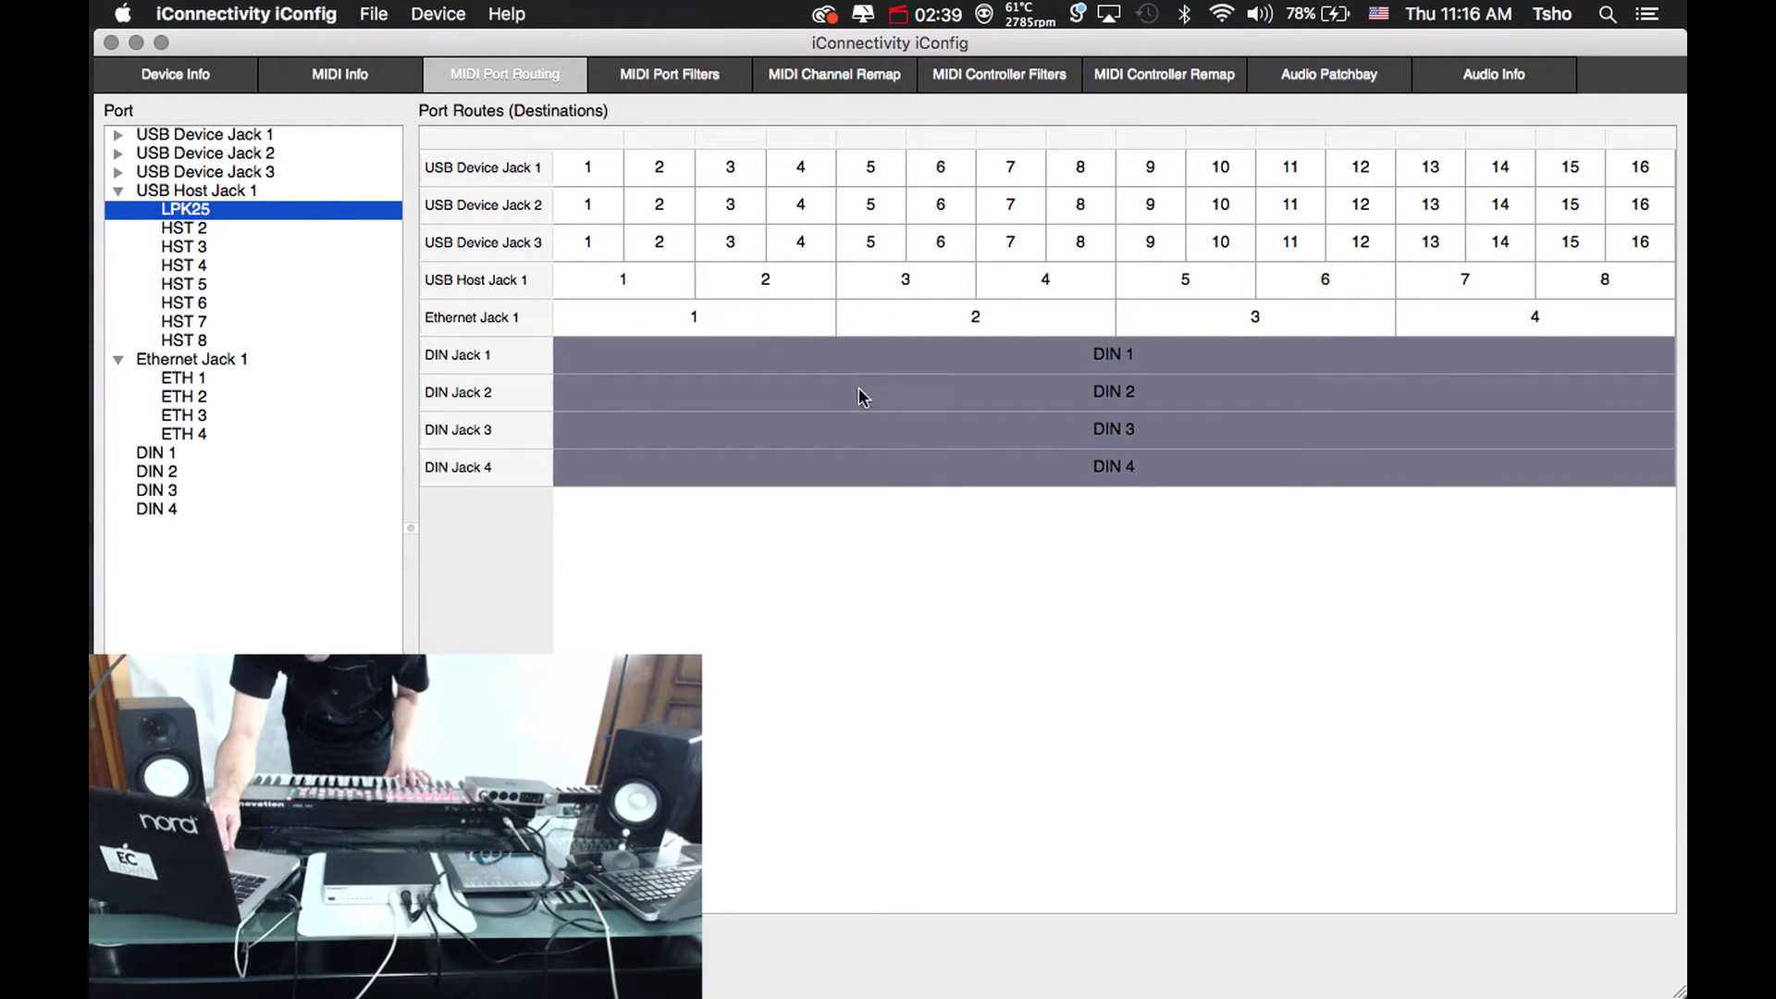
drag(862, 397, 852, 518)
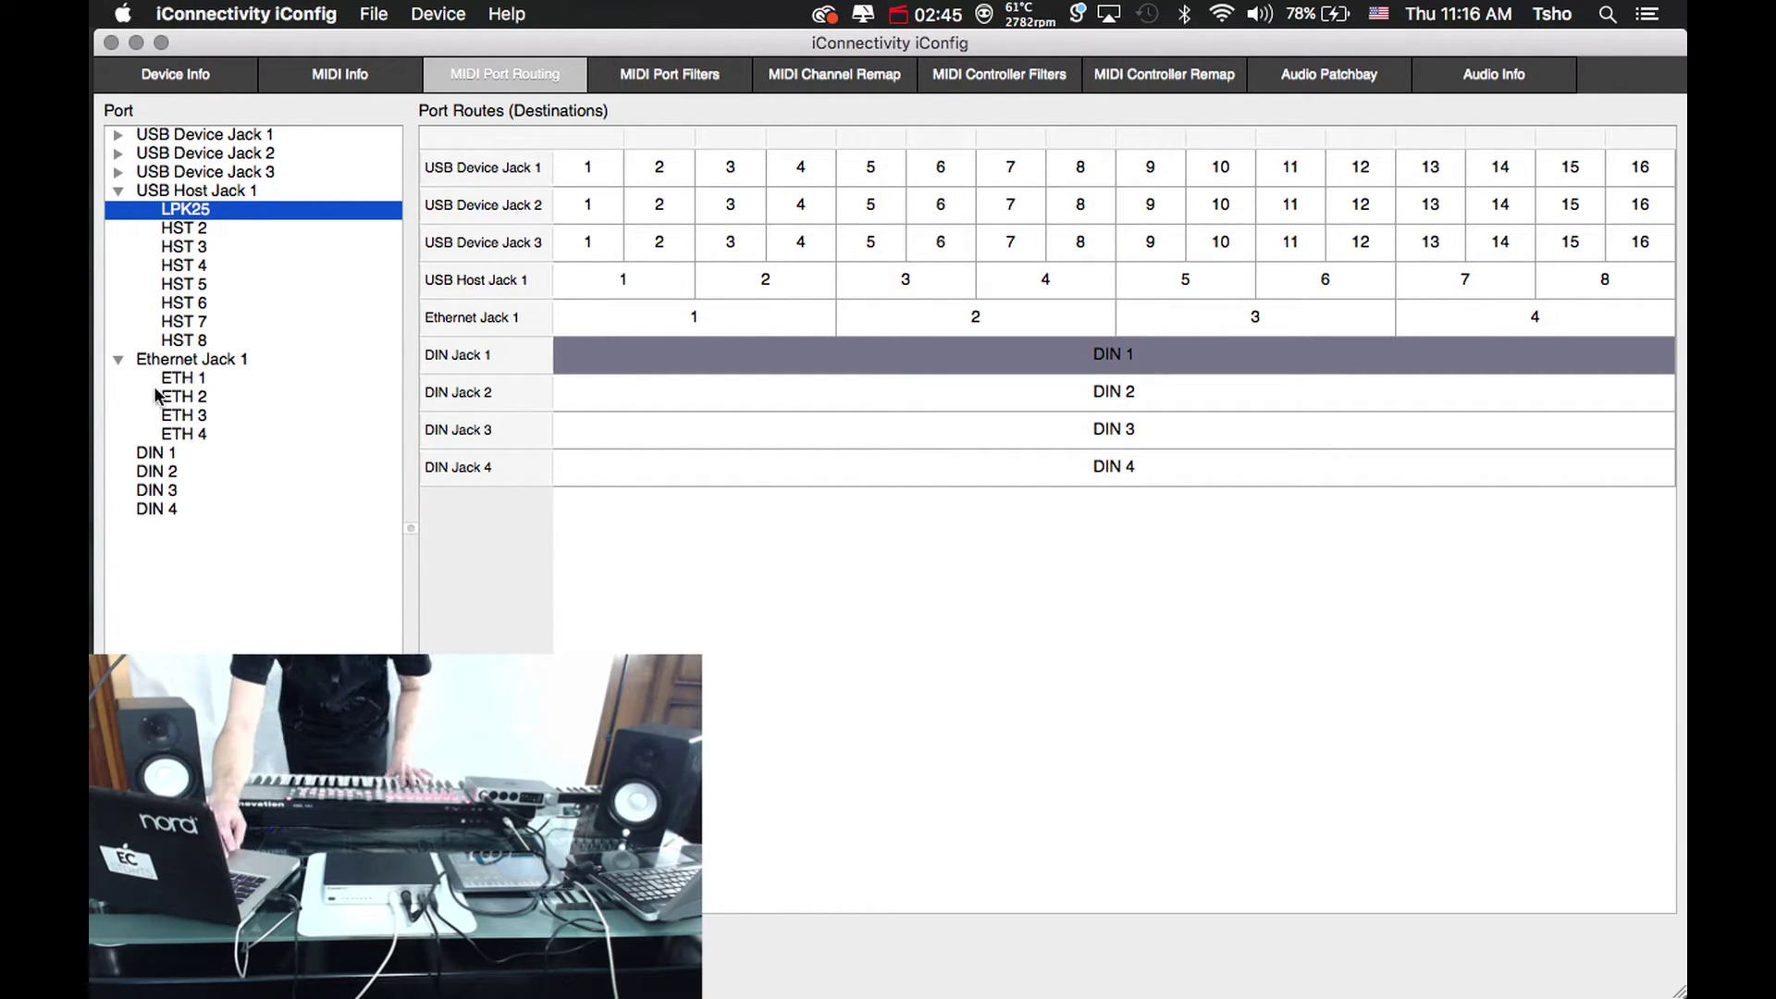
click(158, 453)
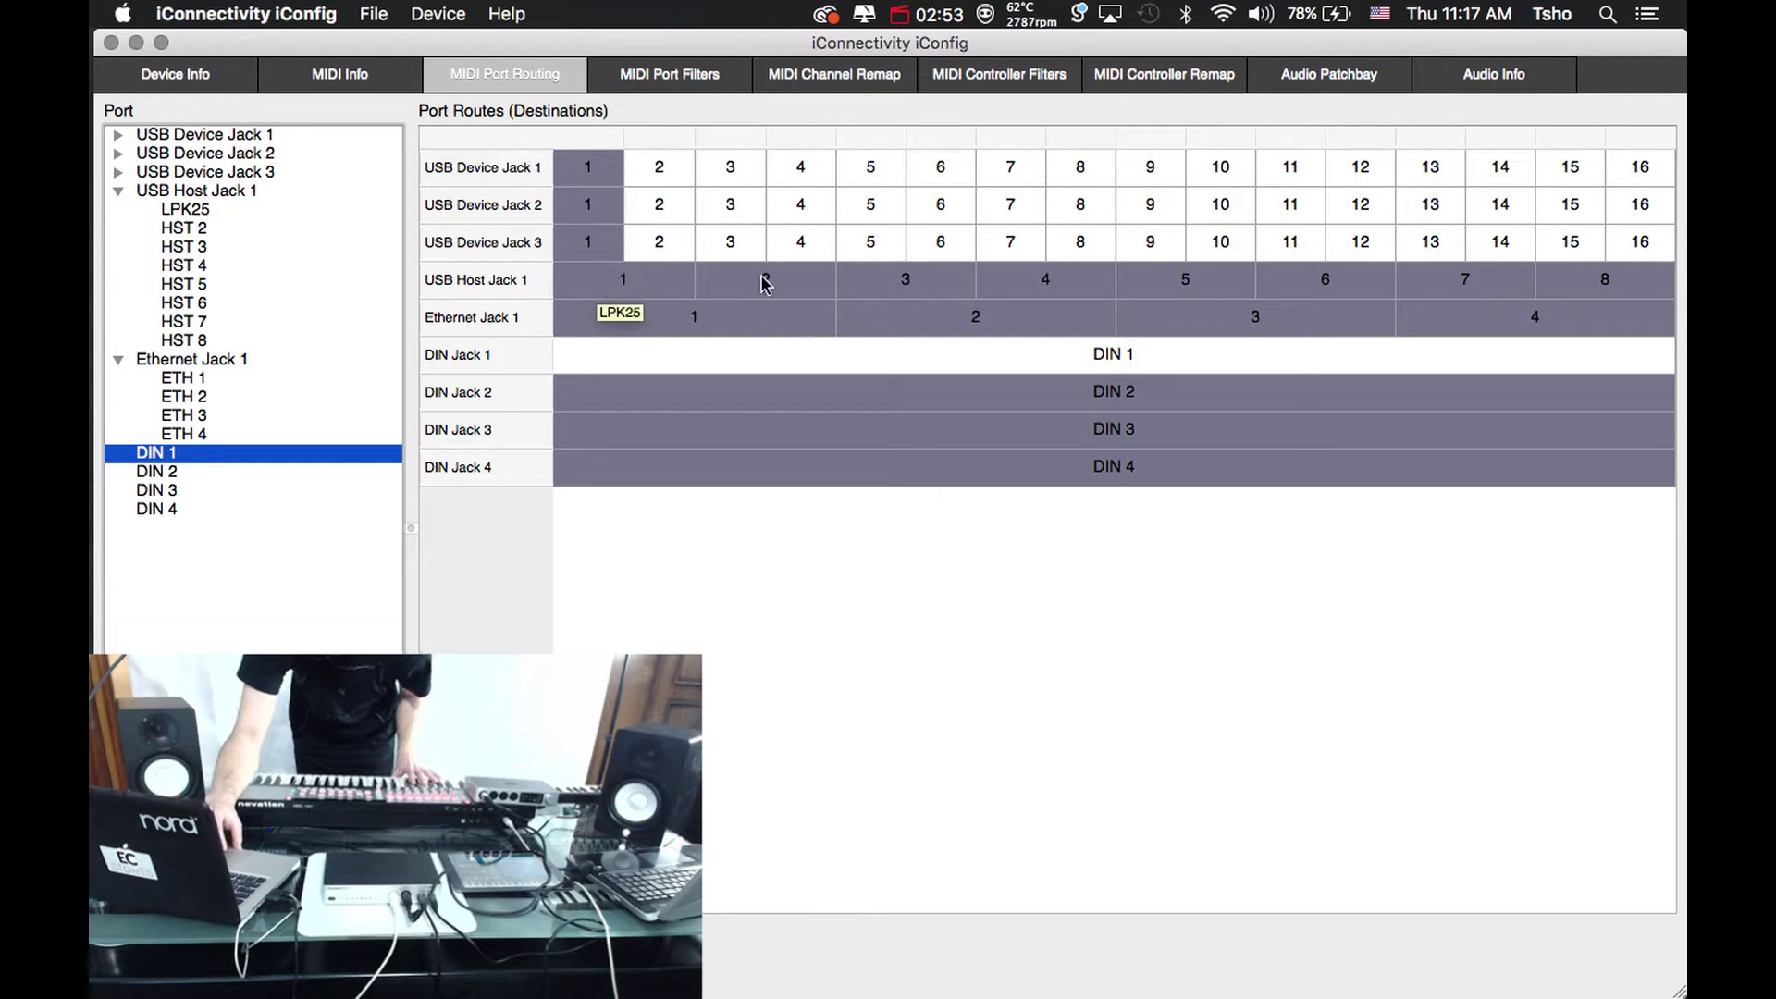
Remove DIN 1's routes to host ports 1–8 and DIN Jacks 2–4
mouse_move(766, 283)
mouse_down()
mouse_move(1369, 264)
mouse_move(1552, 285)
mouse_move(914, 344)
mouse_move(721, 297)
mouse_up()
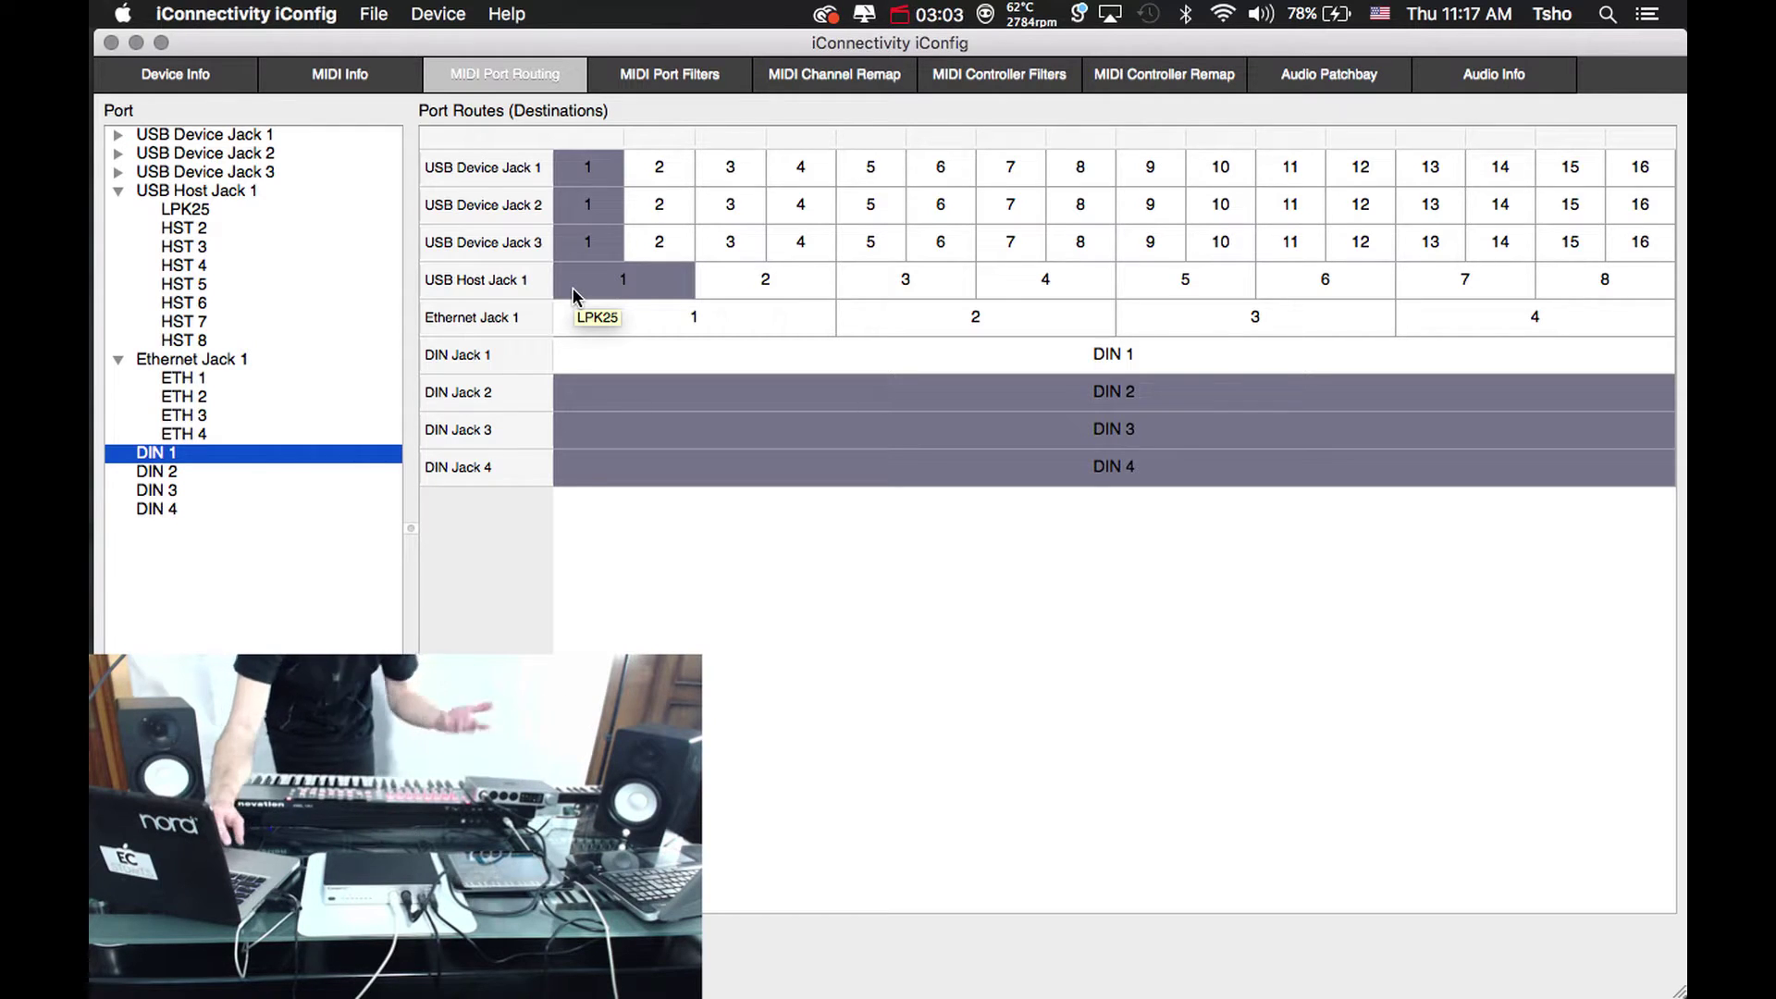
click(586, 288)
click(731, 396)
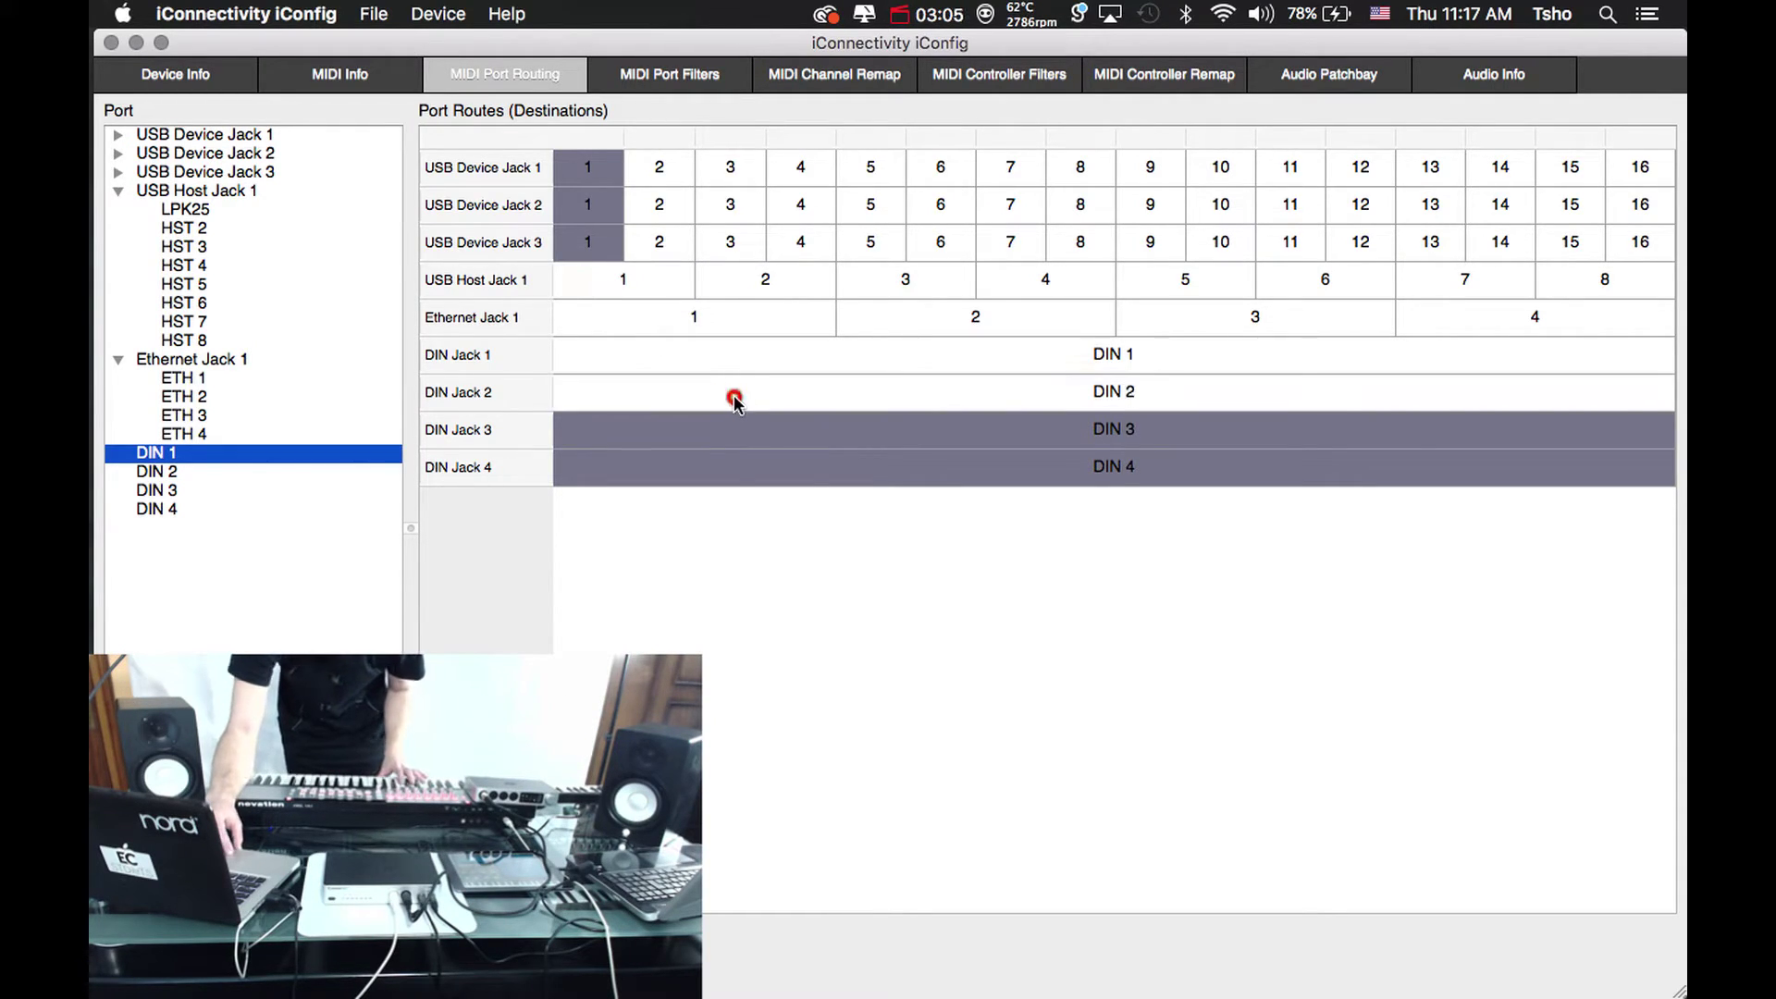
drag(729, 430, 725, 503)
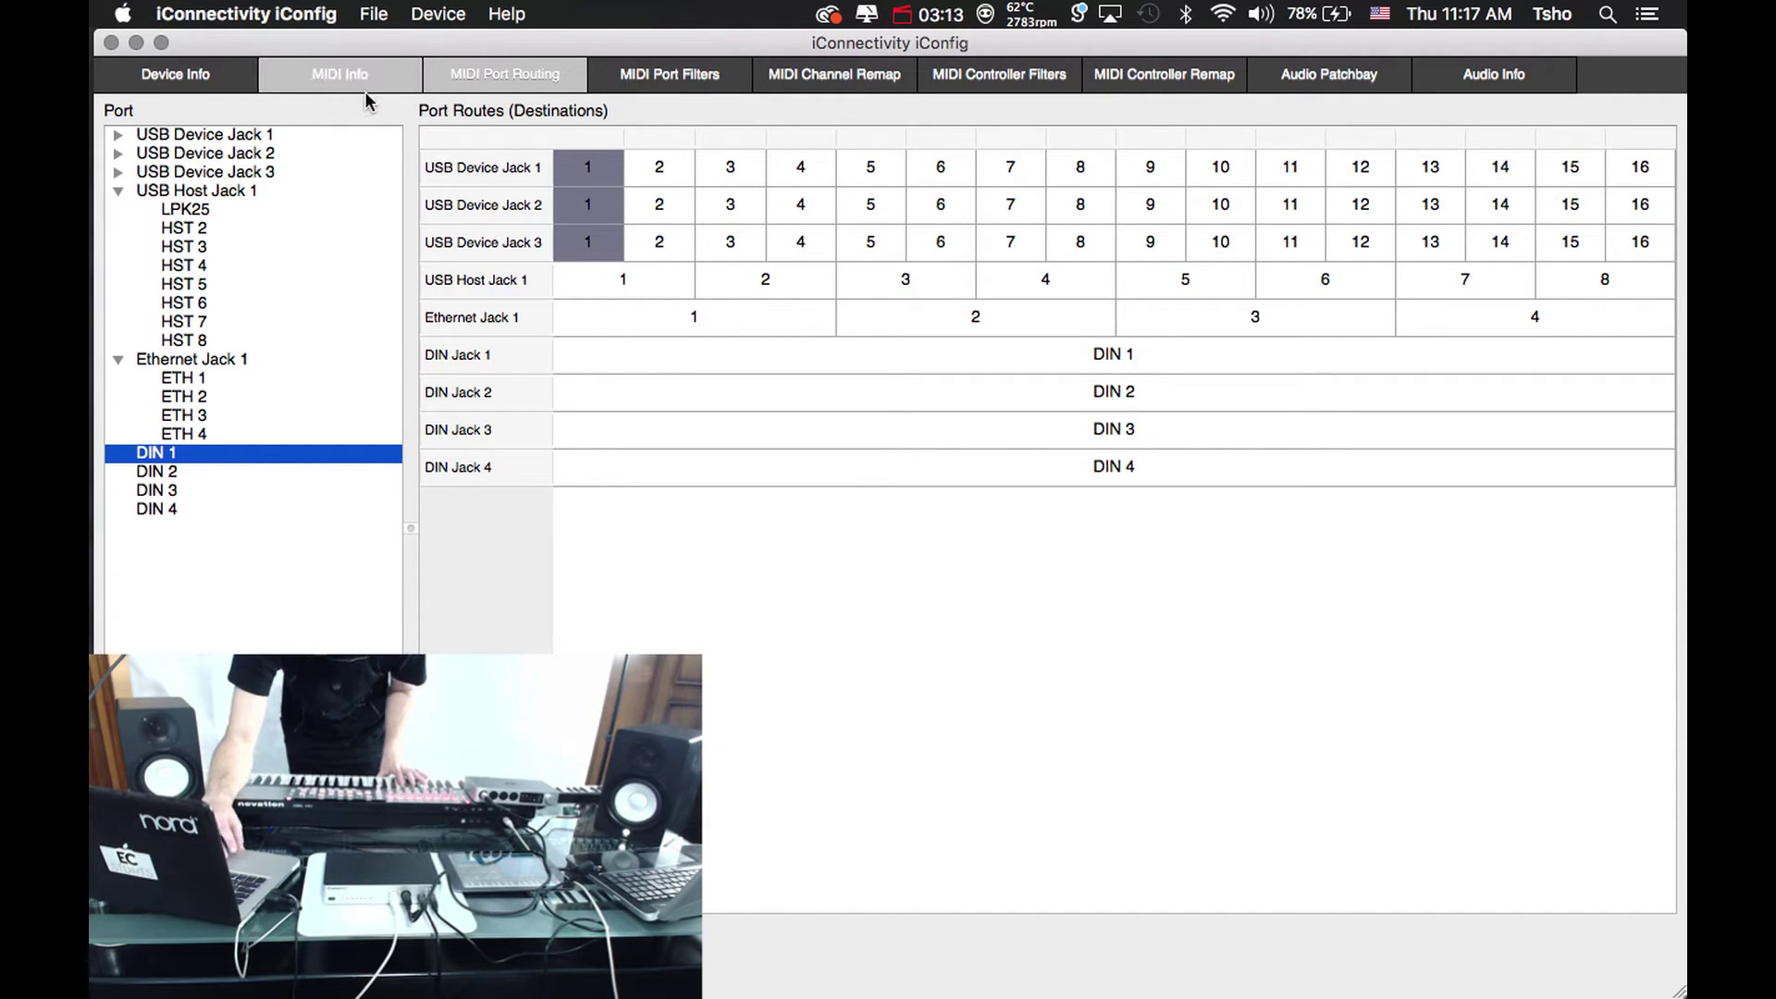
Save the current settings to the device's memory
click(439, 13)
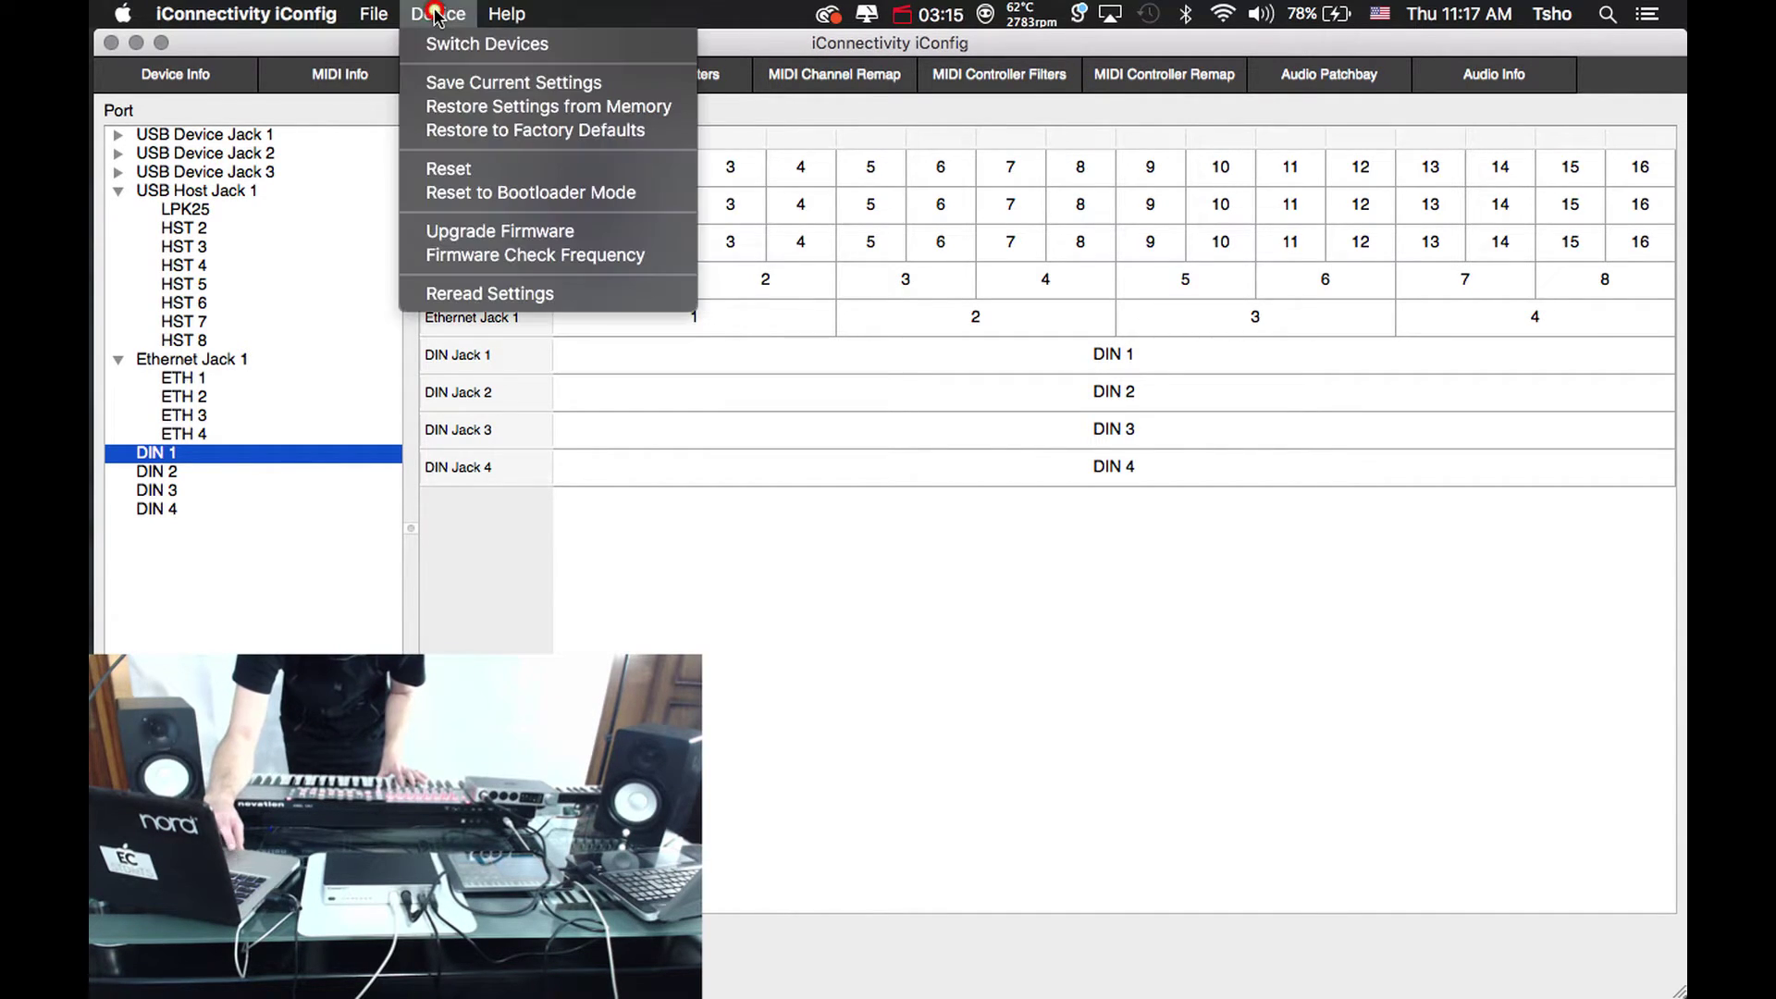
click(458, 86)
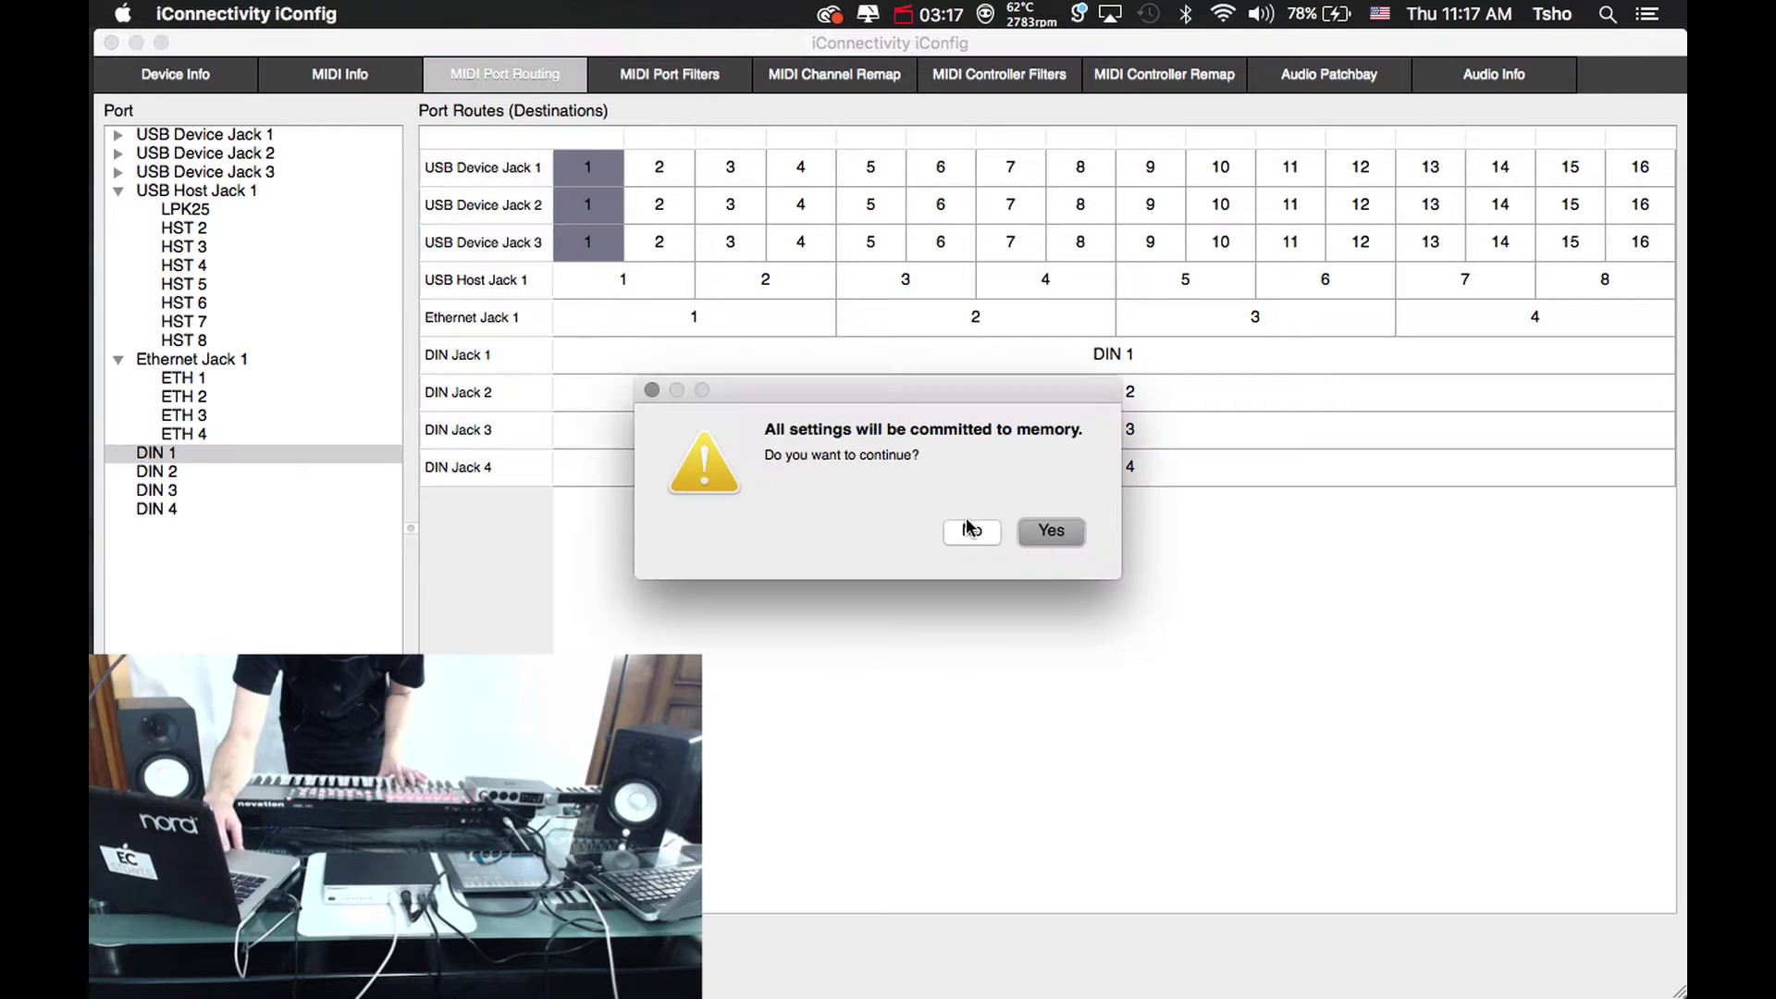
click(1051, 529)
Switch to Logic Pro X, create a software instrument track, and load the TheFill > Dark Pad patch
mouse_move(92, 333)
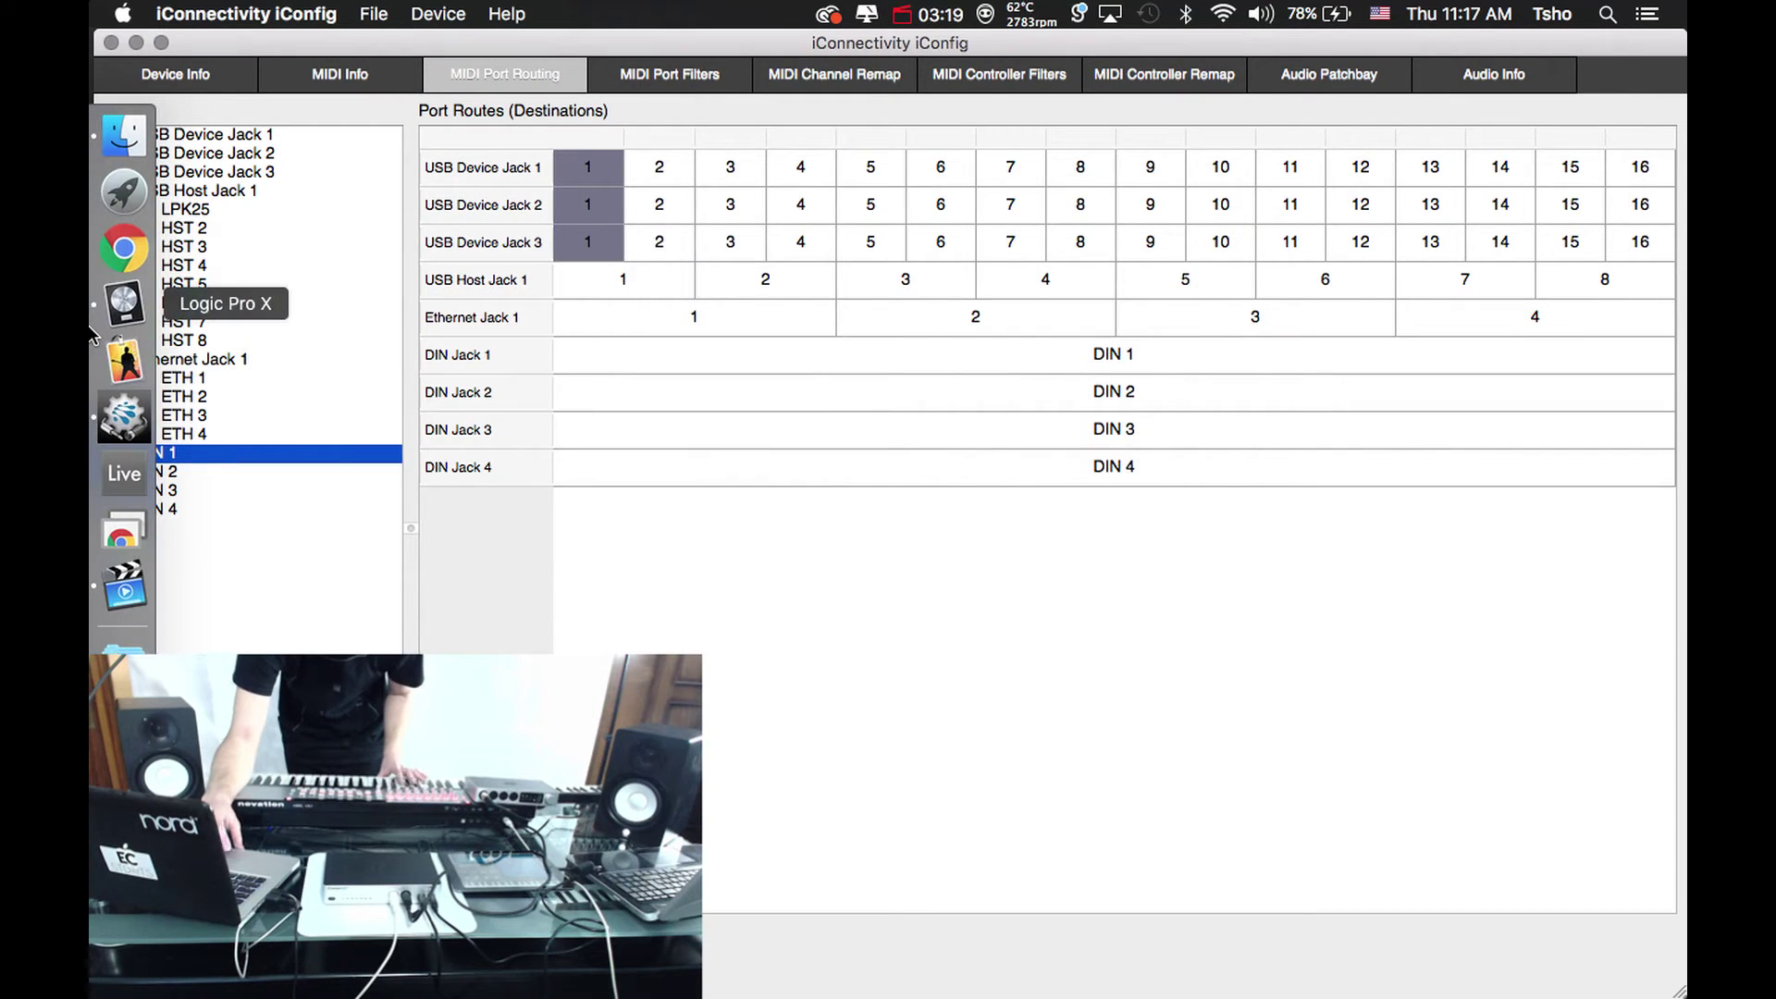
click(92, 329)
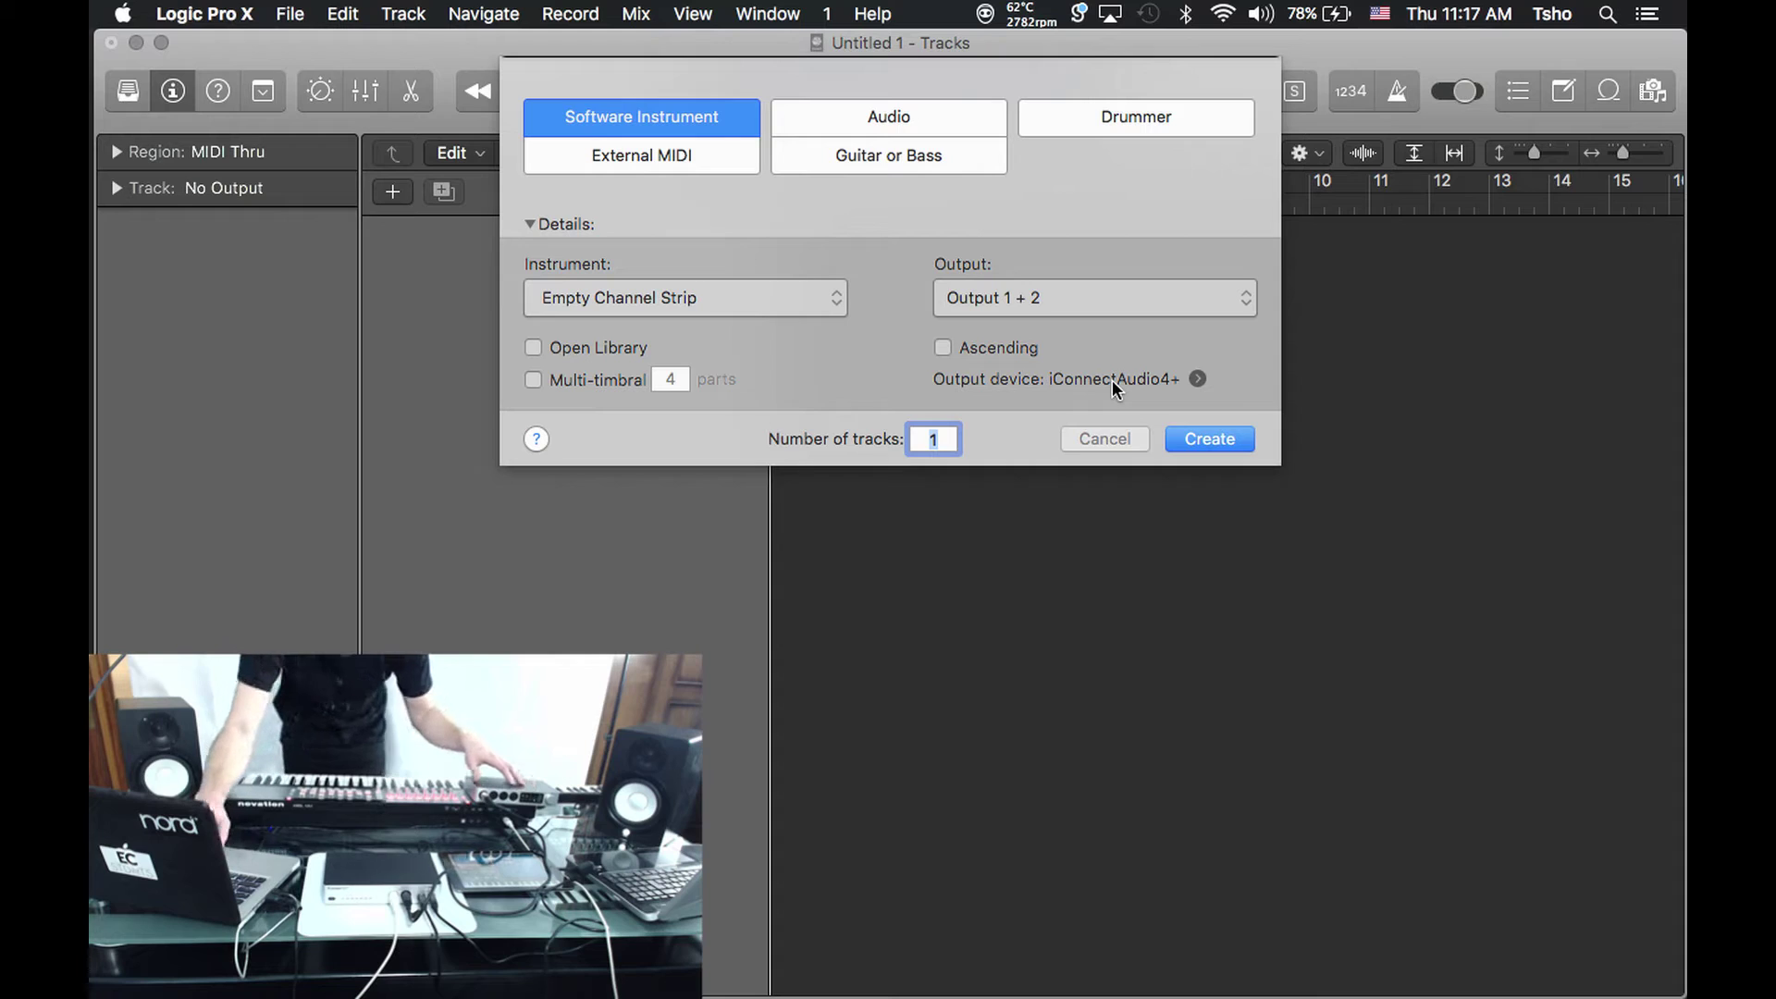
click(1234, 448)
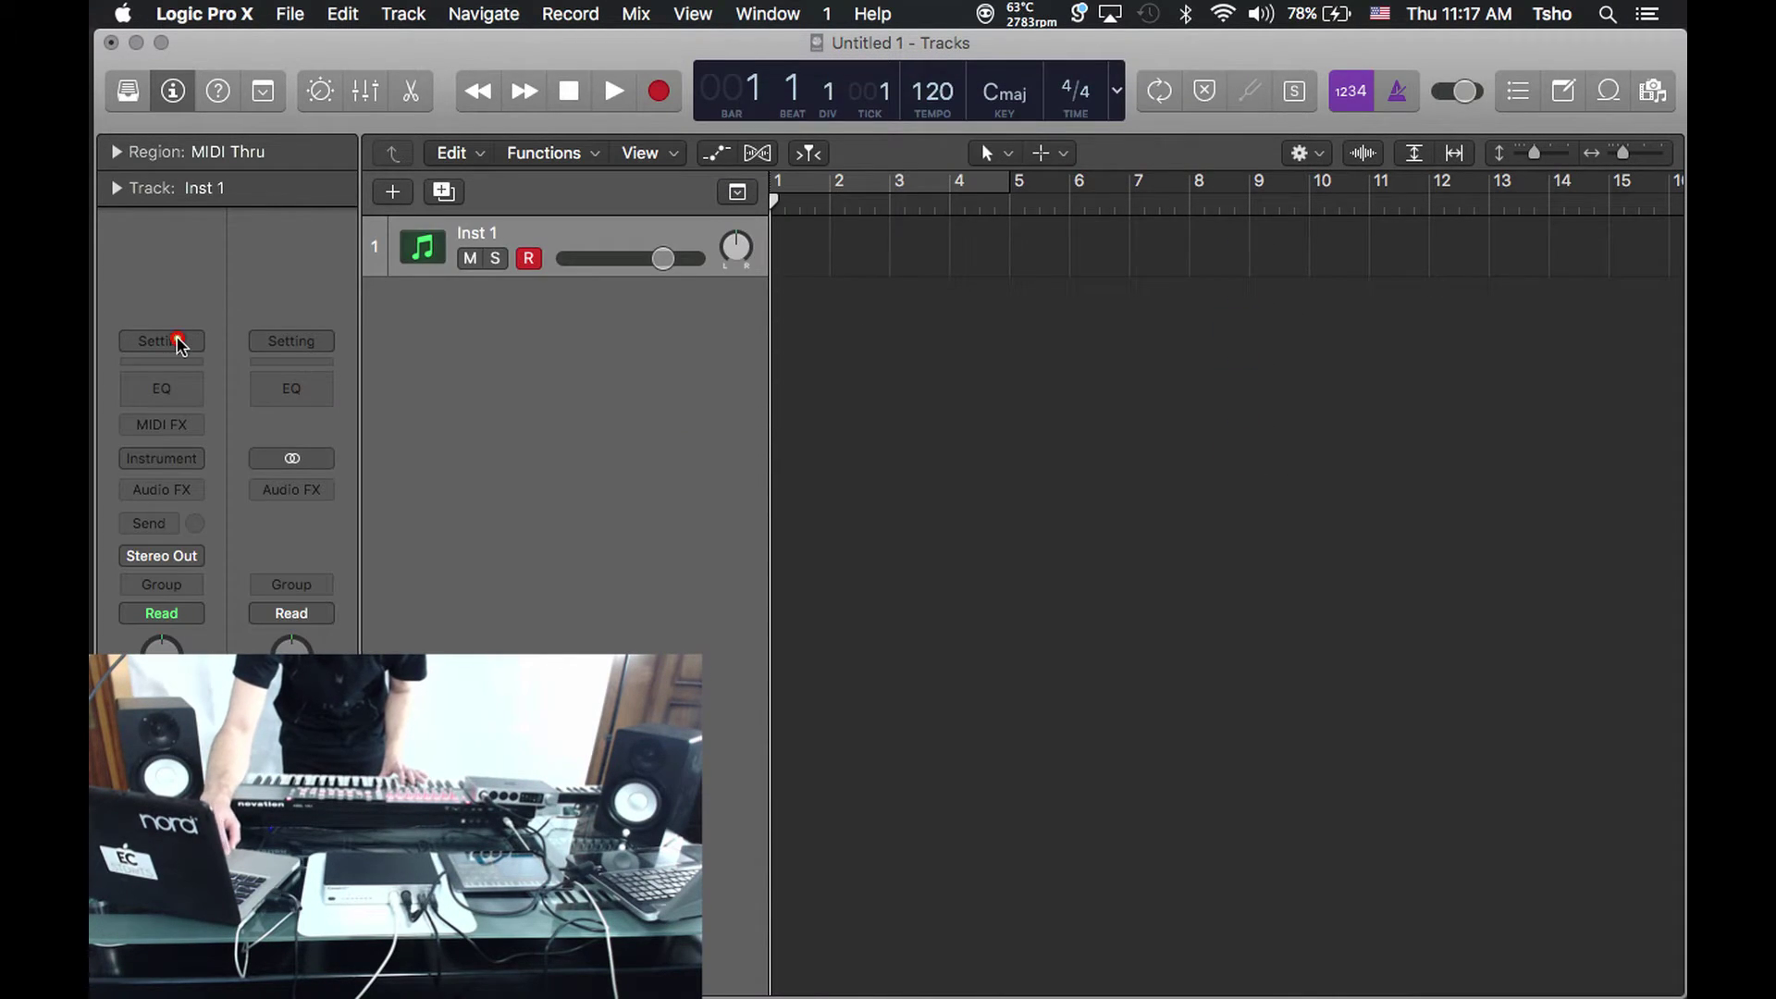
click(177, 341)
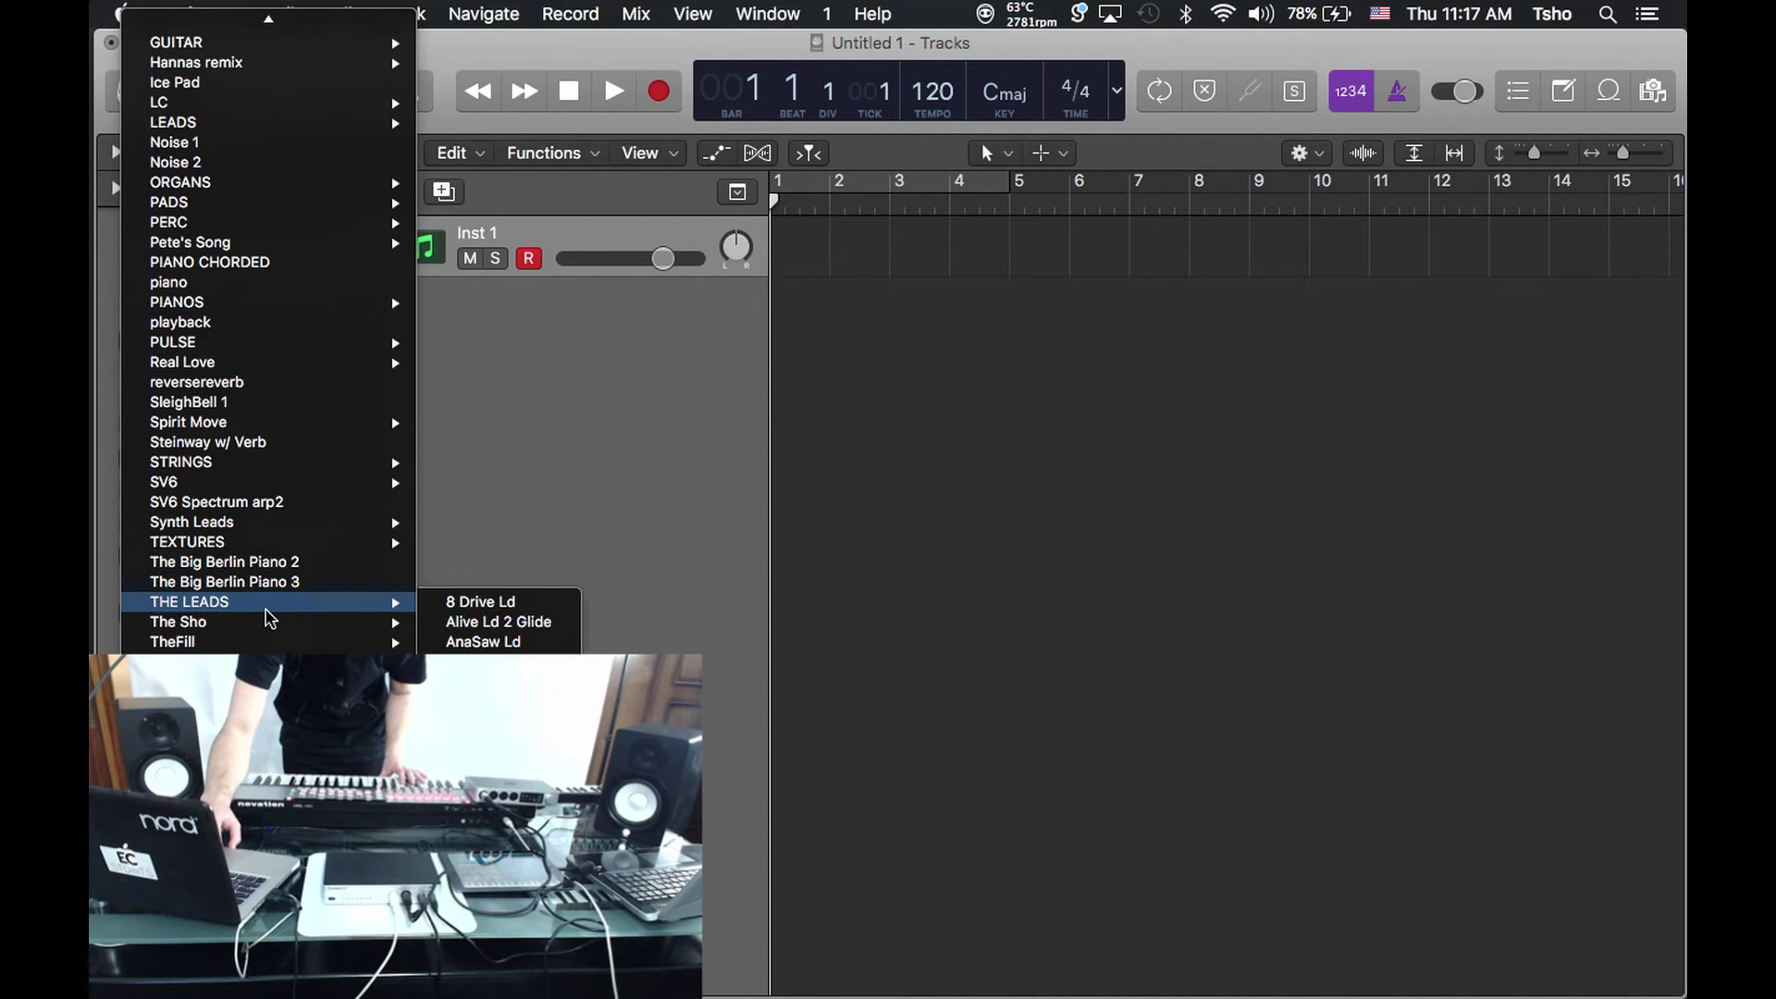
mouse_move(242, 647)
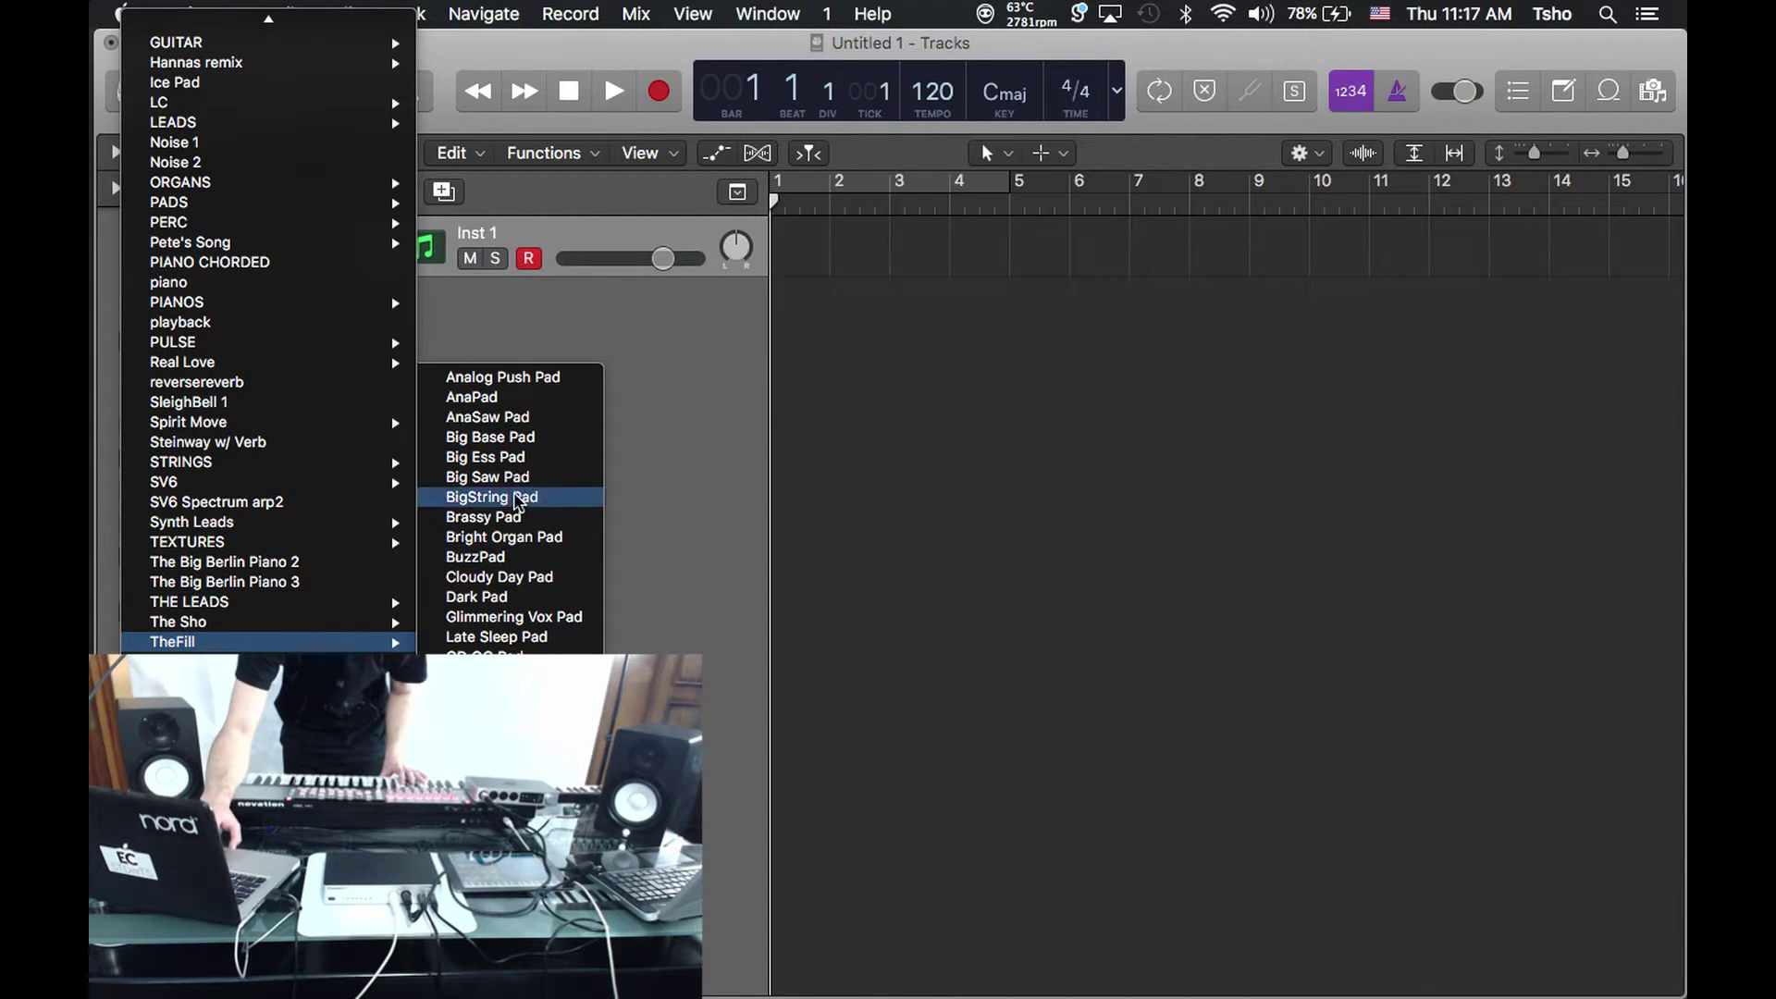
click(514, 600)
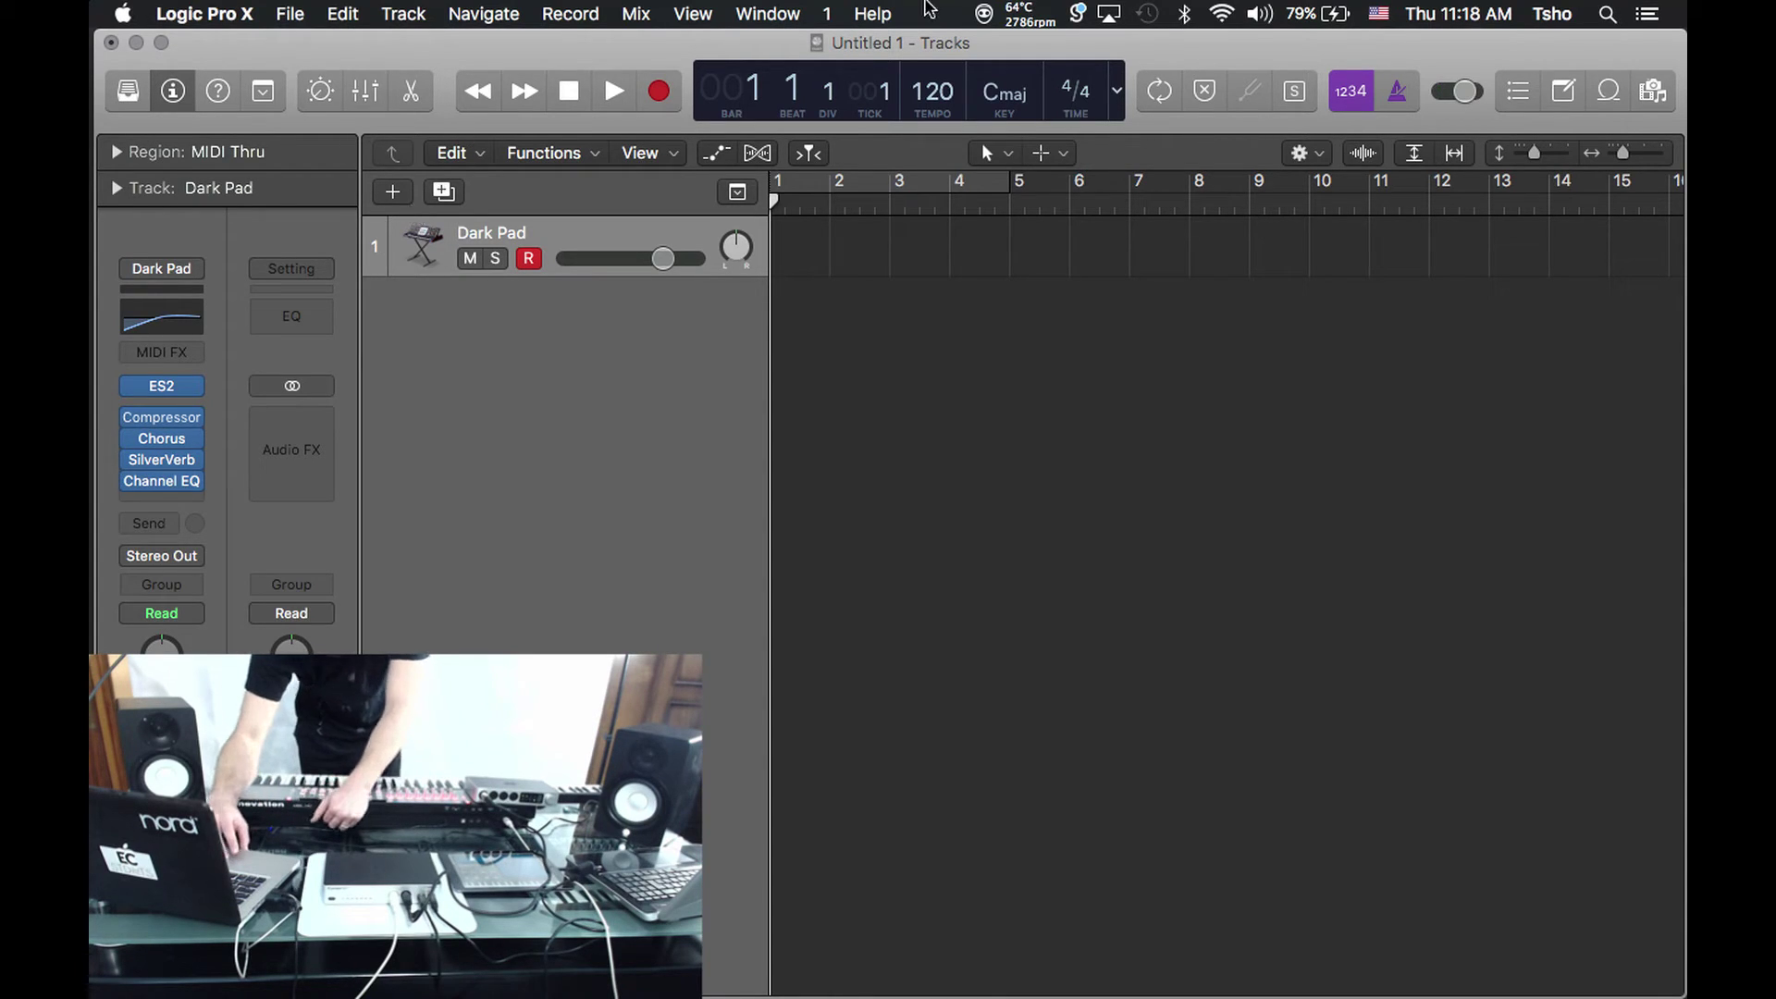
Add a Physical Input object to the MIDI Environment, enlarge it to show every port, and cable it into the mixer
click(784, 11)
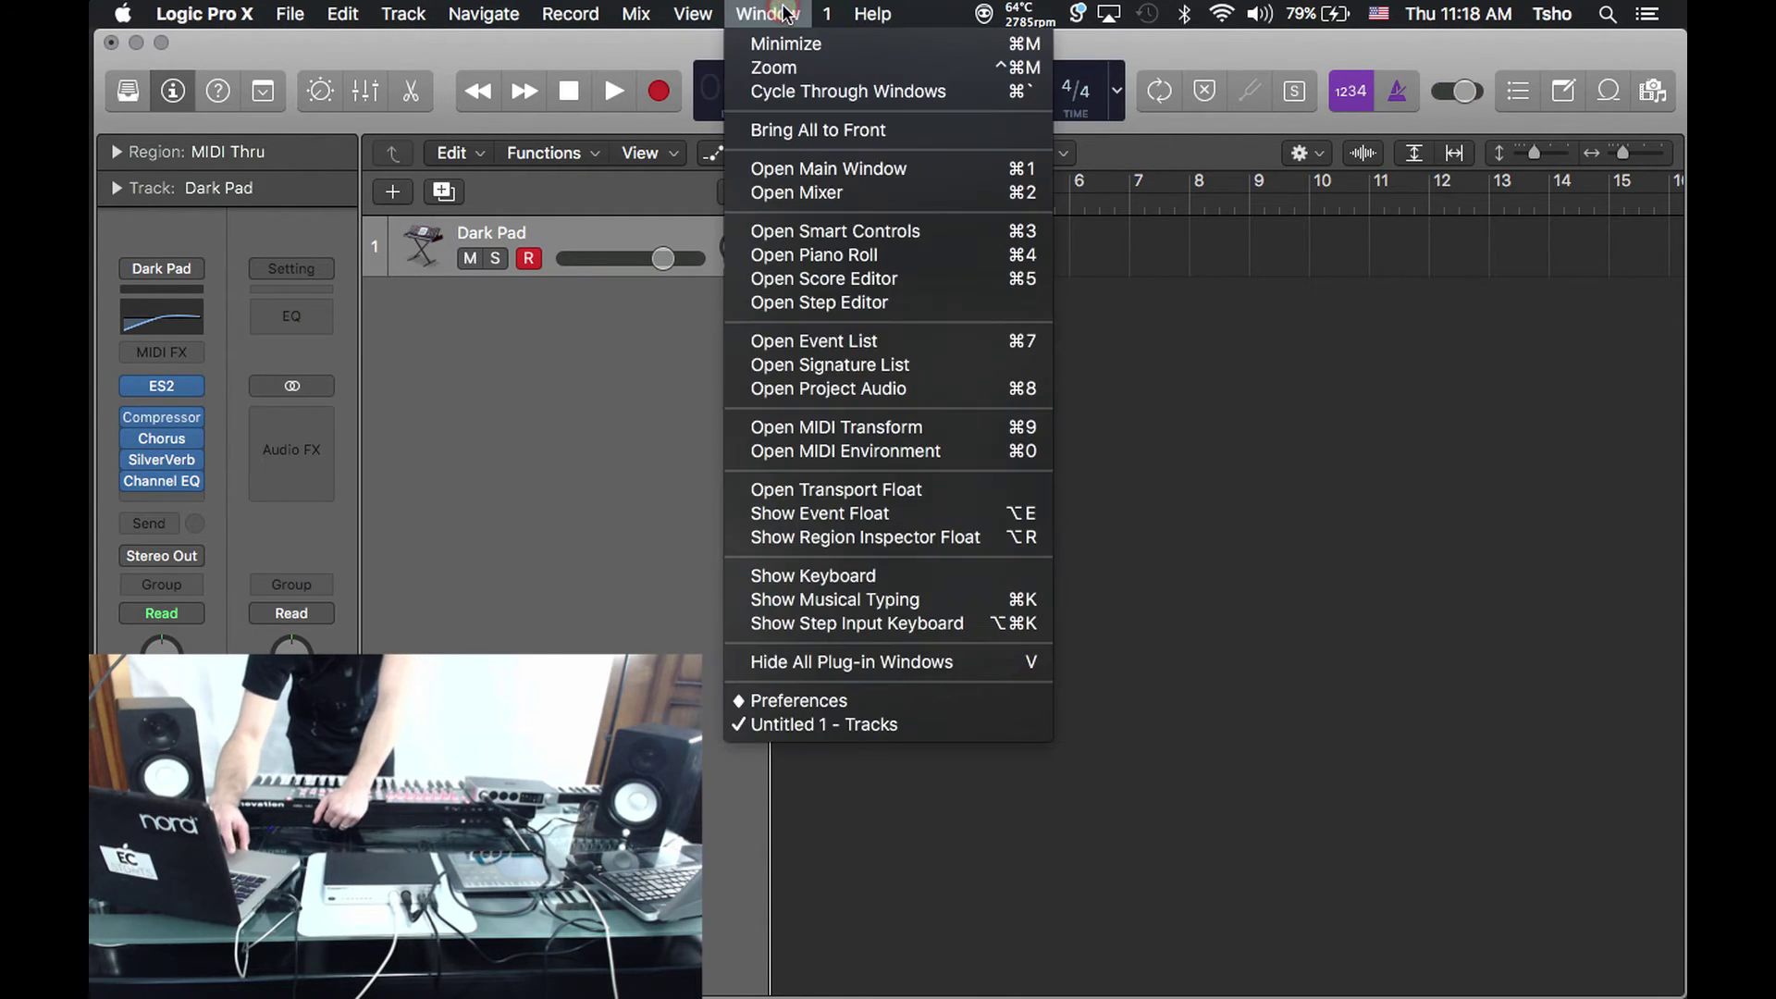
click(808, 453)
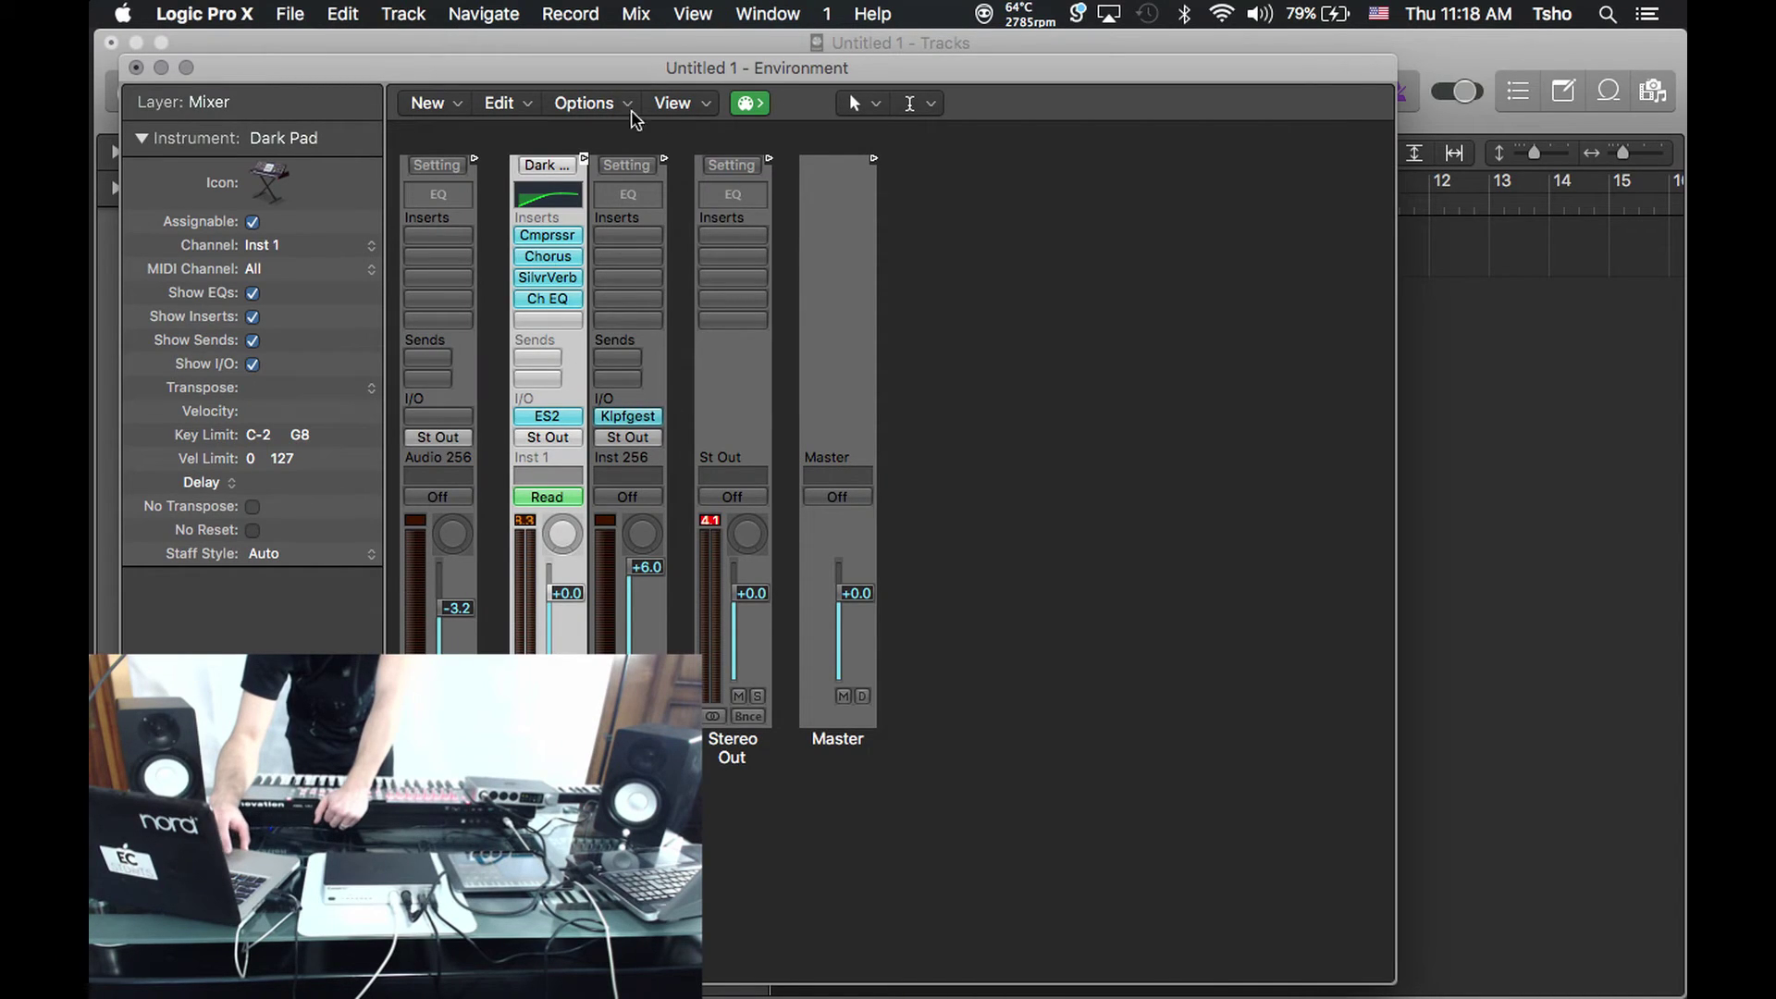
click(449, 105)
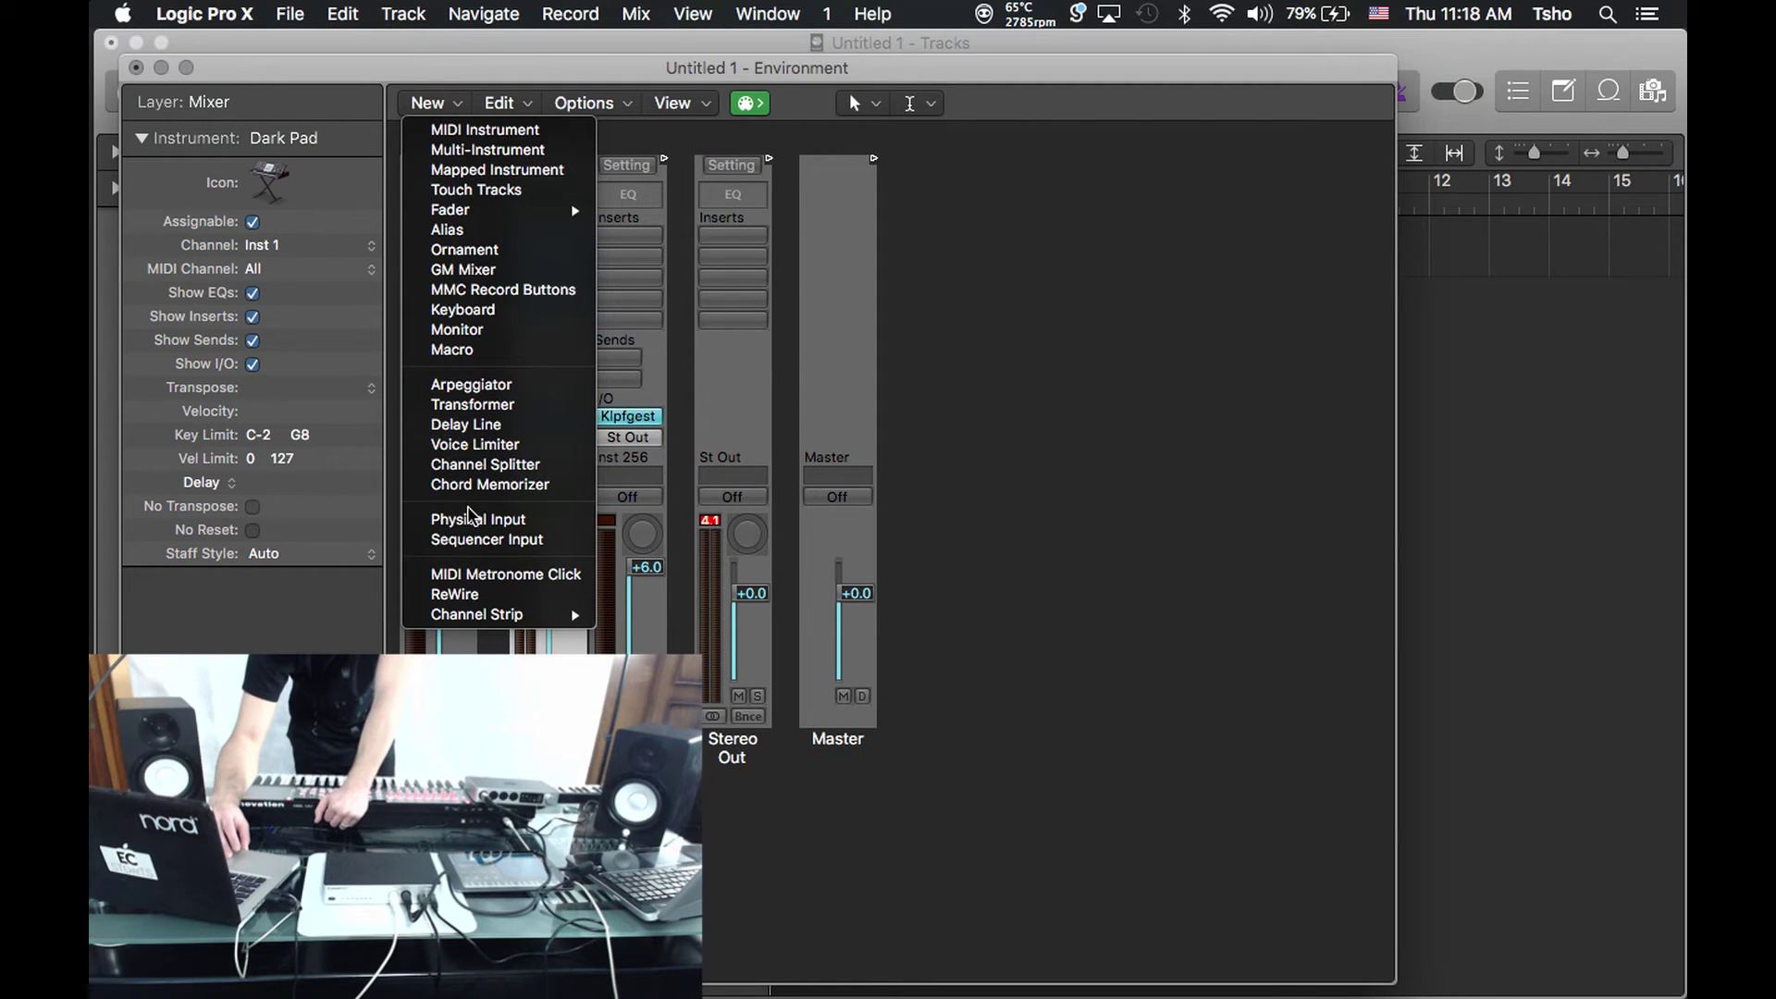
click(477, 519)
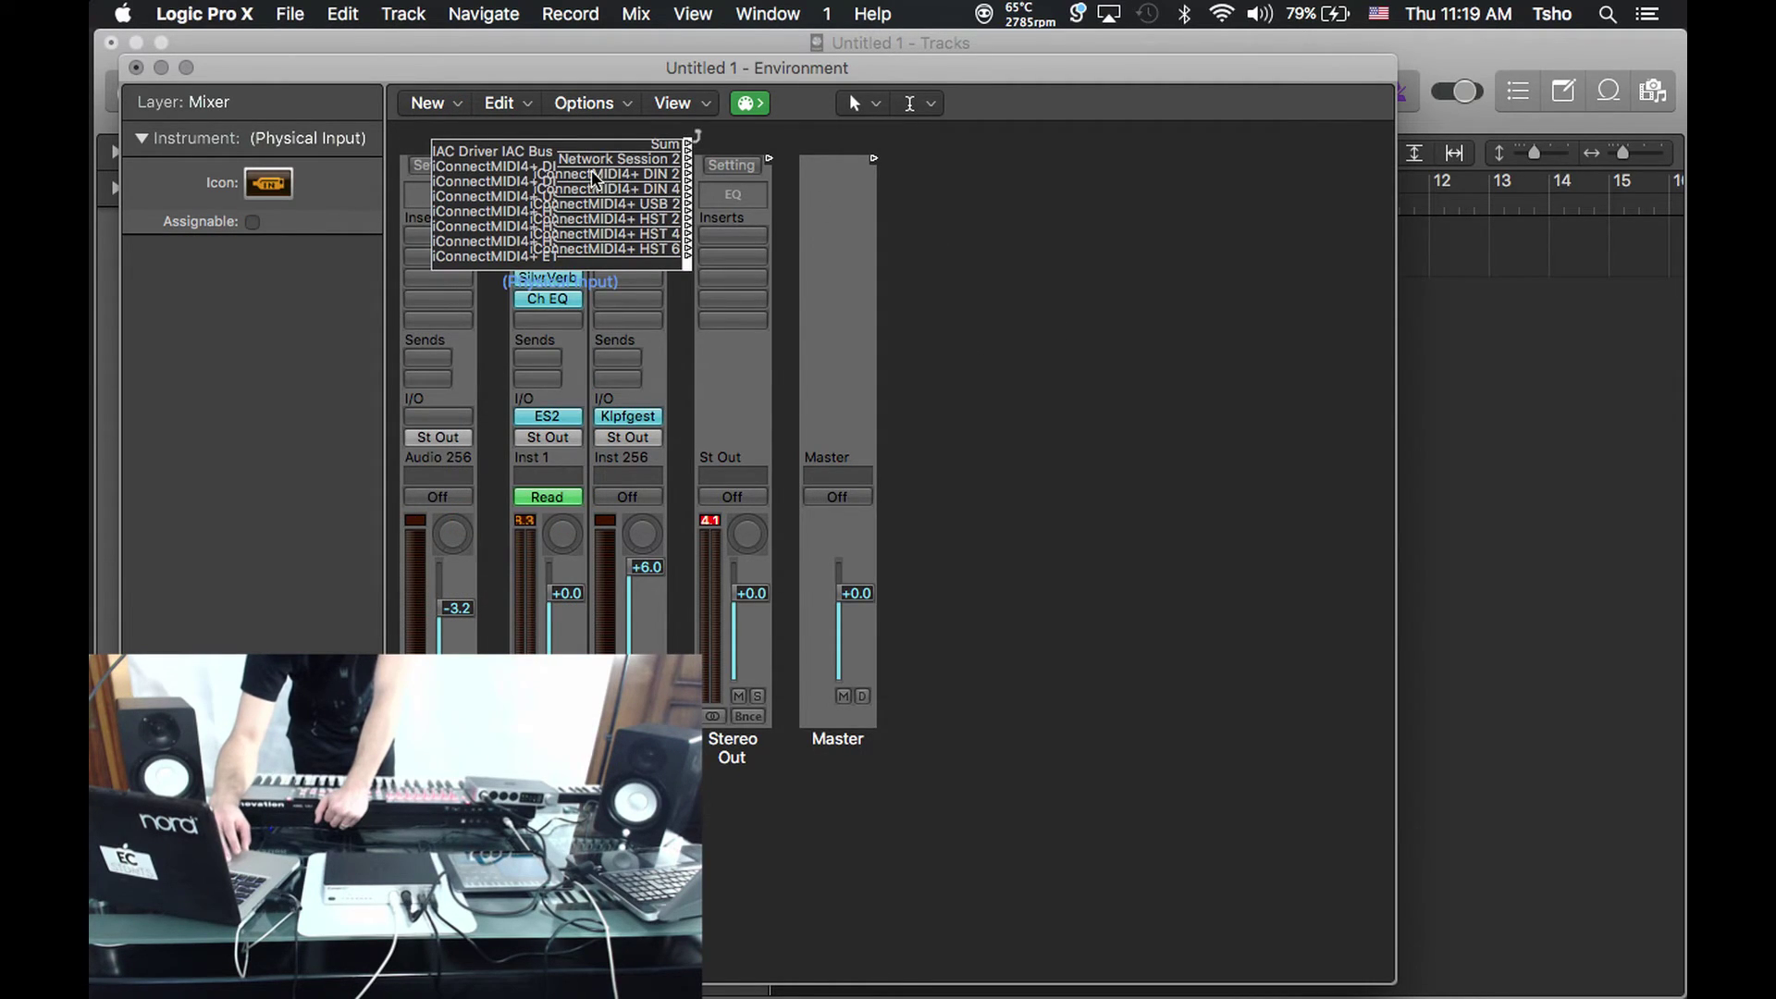
drag(591, 169, 1066, 191)
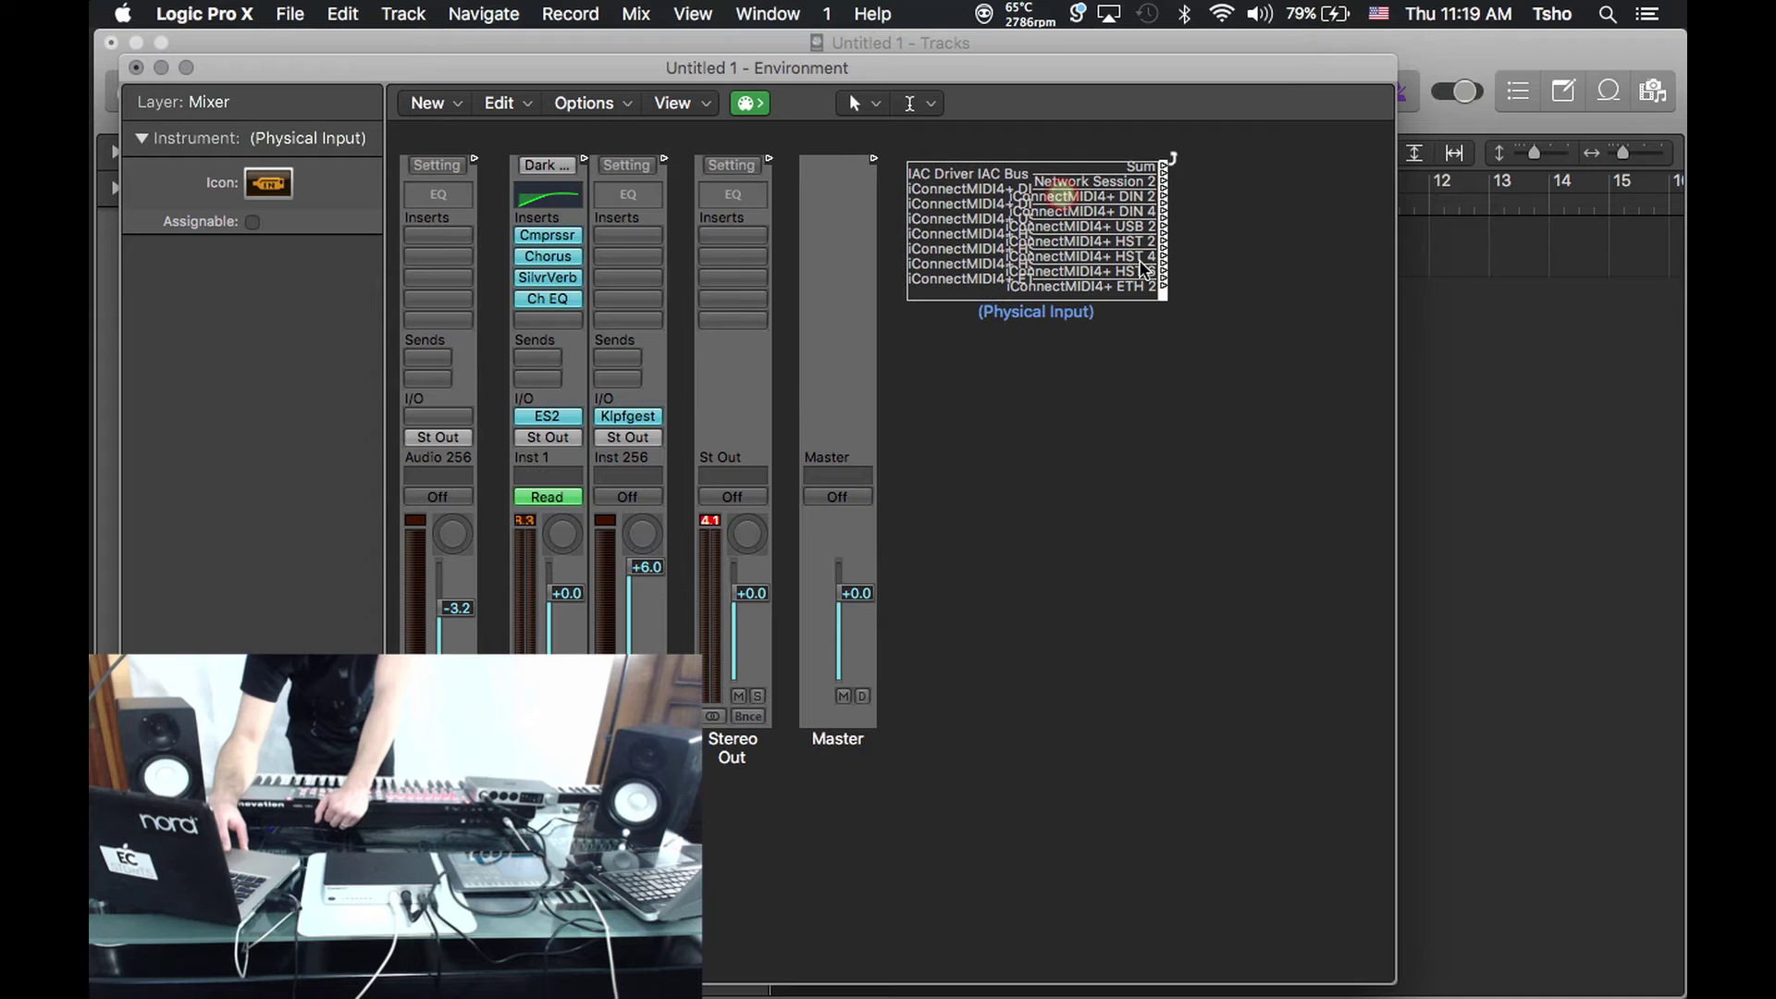
drag(1164, 299, 1275, 425)
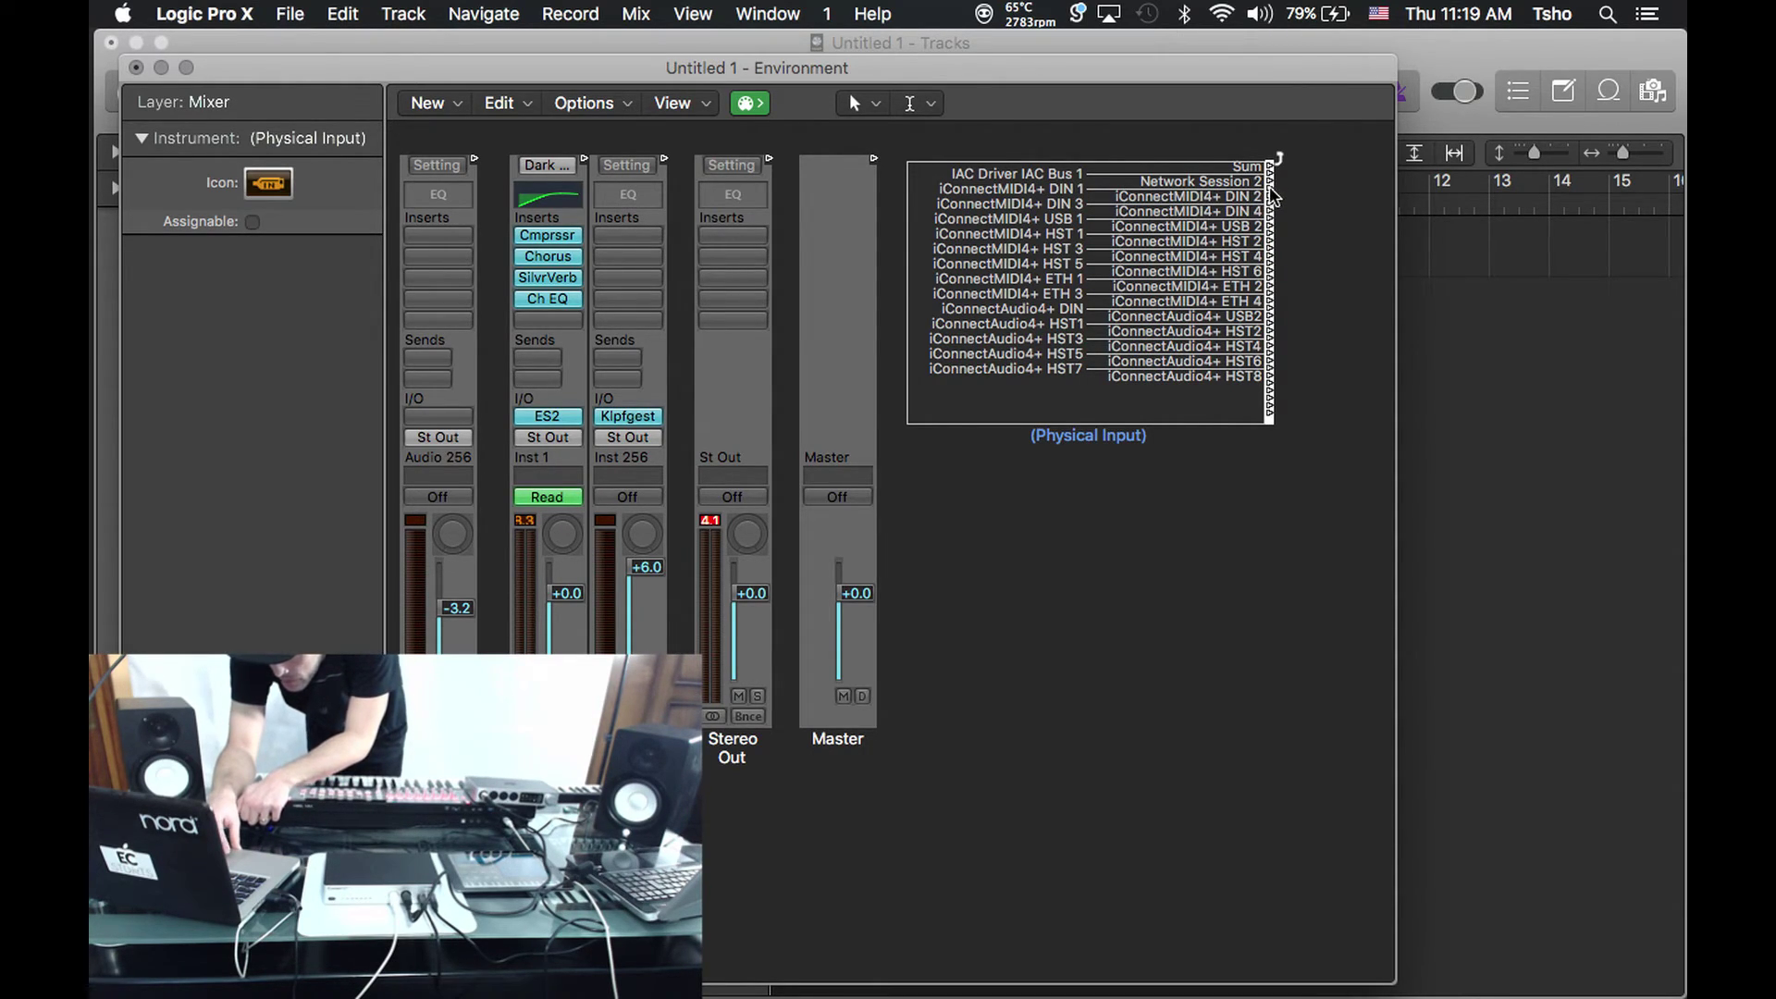
drag(1272, 194, 556, 581)
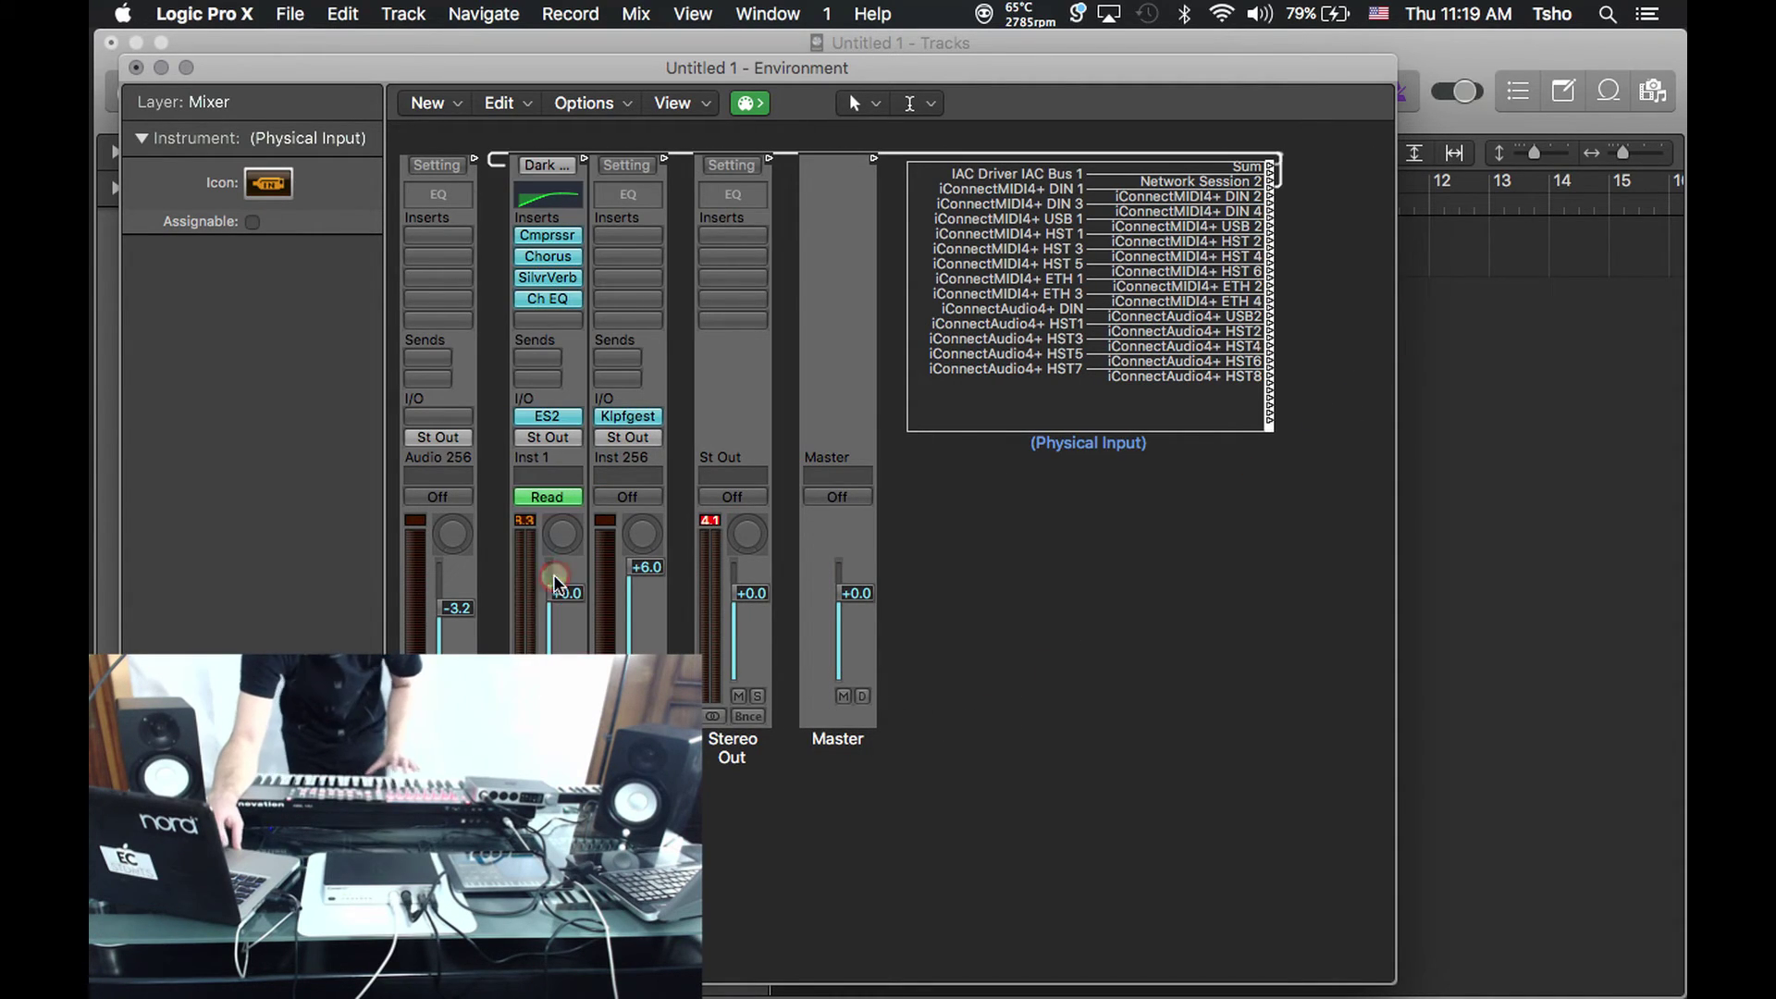
Close the Environment and add a second software instrument track with the TheFill > OD OG Pad patch
click(138, 67)
click(389, 192)
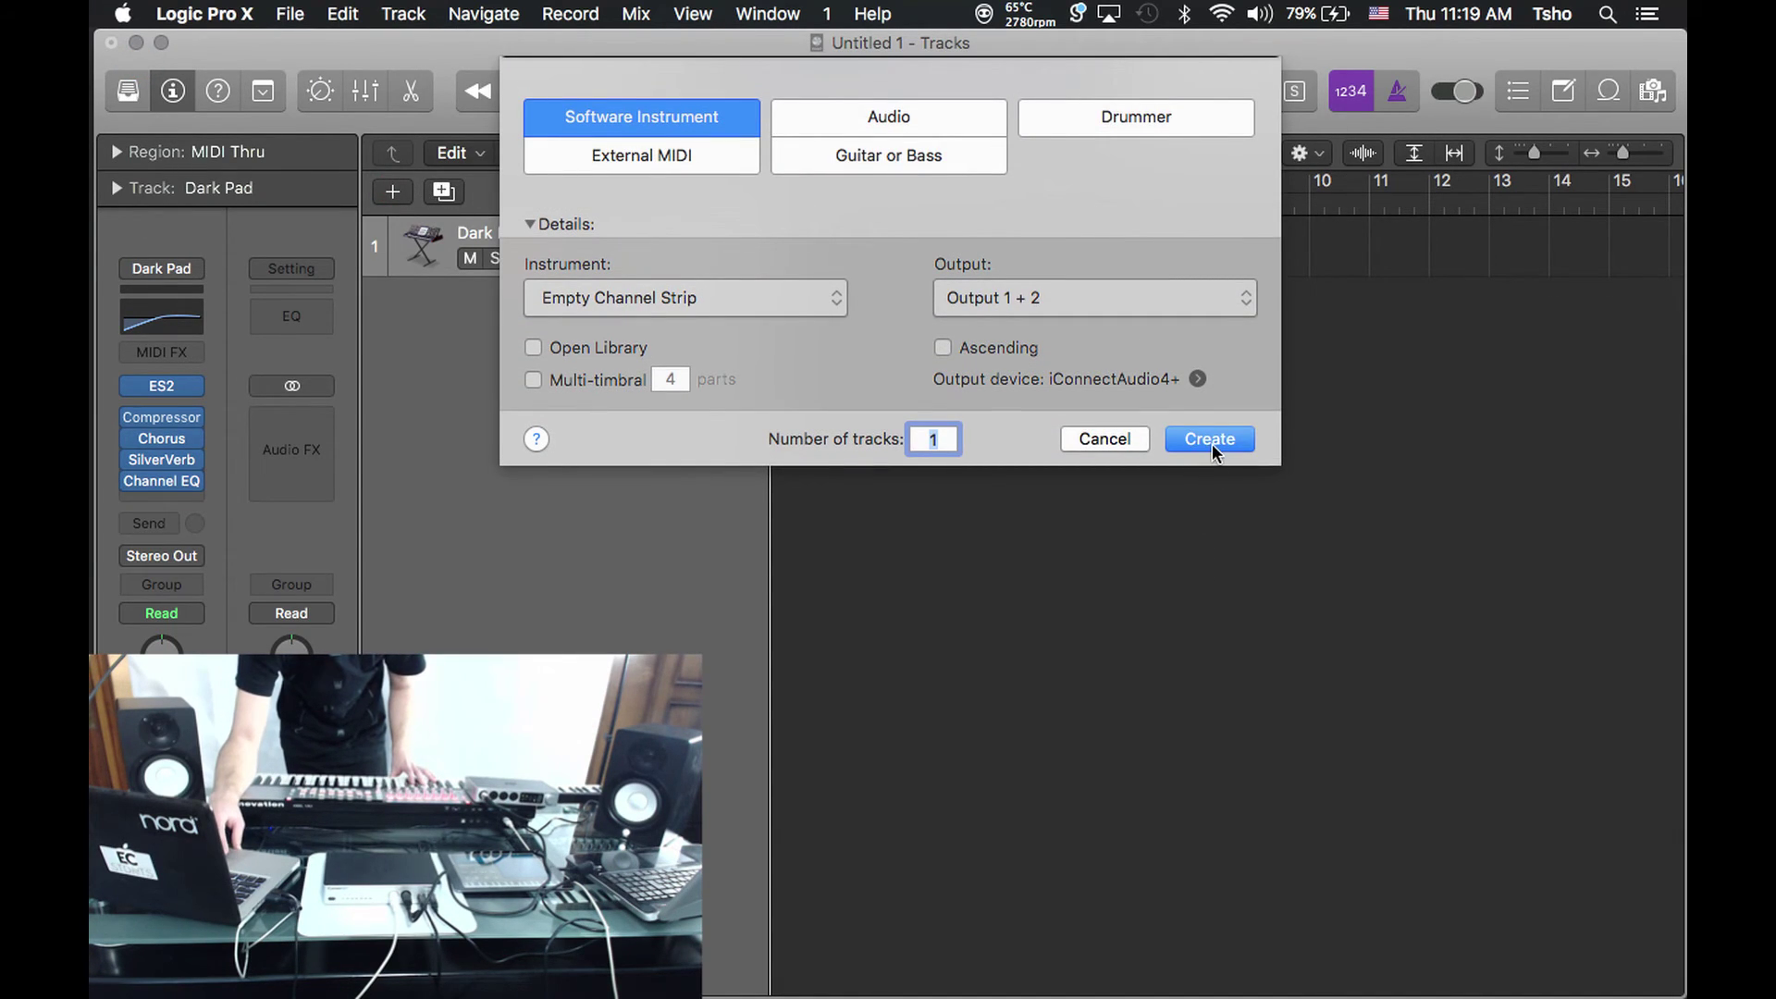
click(1213, 446)
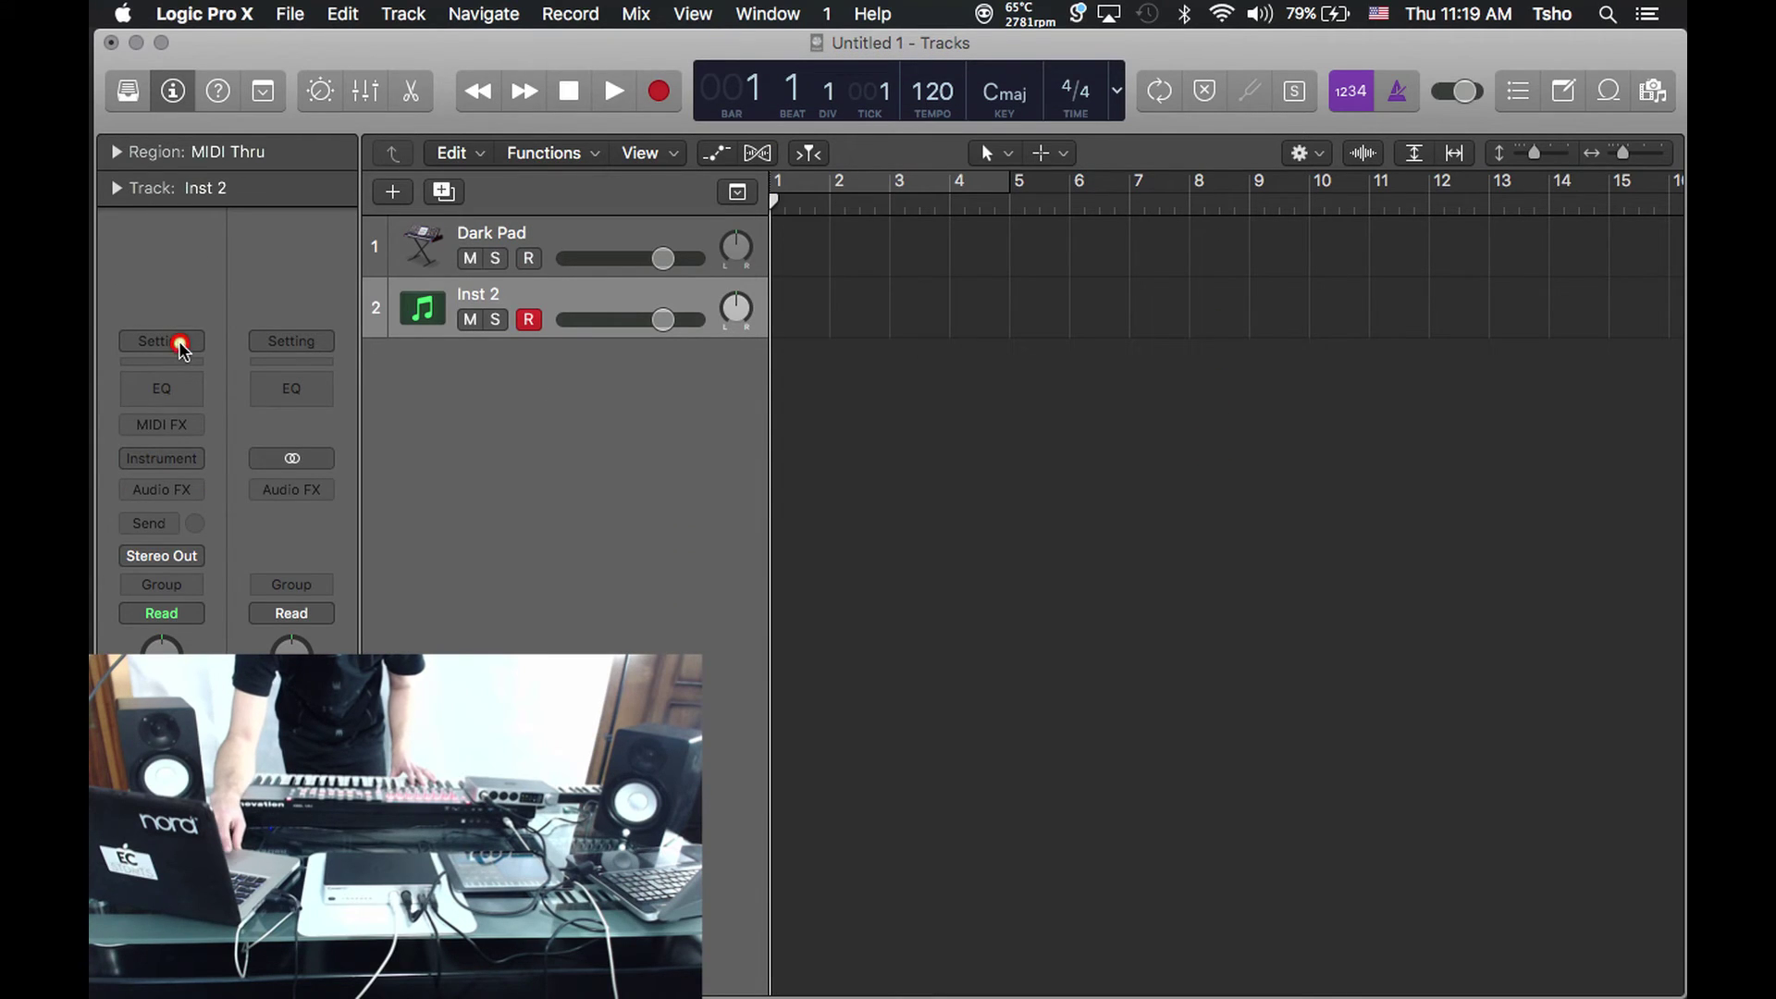
click(178, 344)
scroll(333, 593, down, 10)
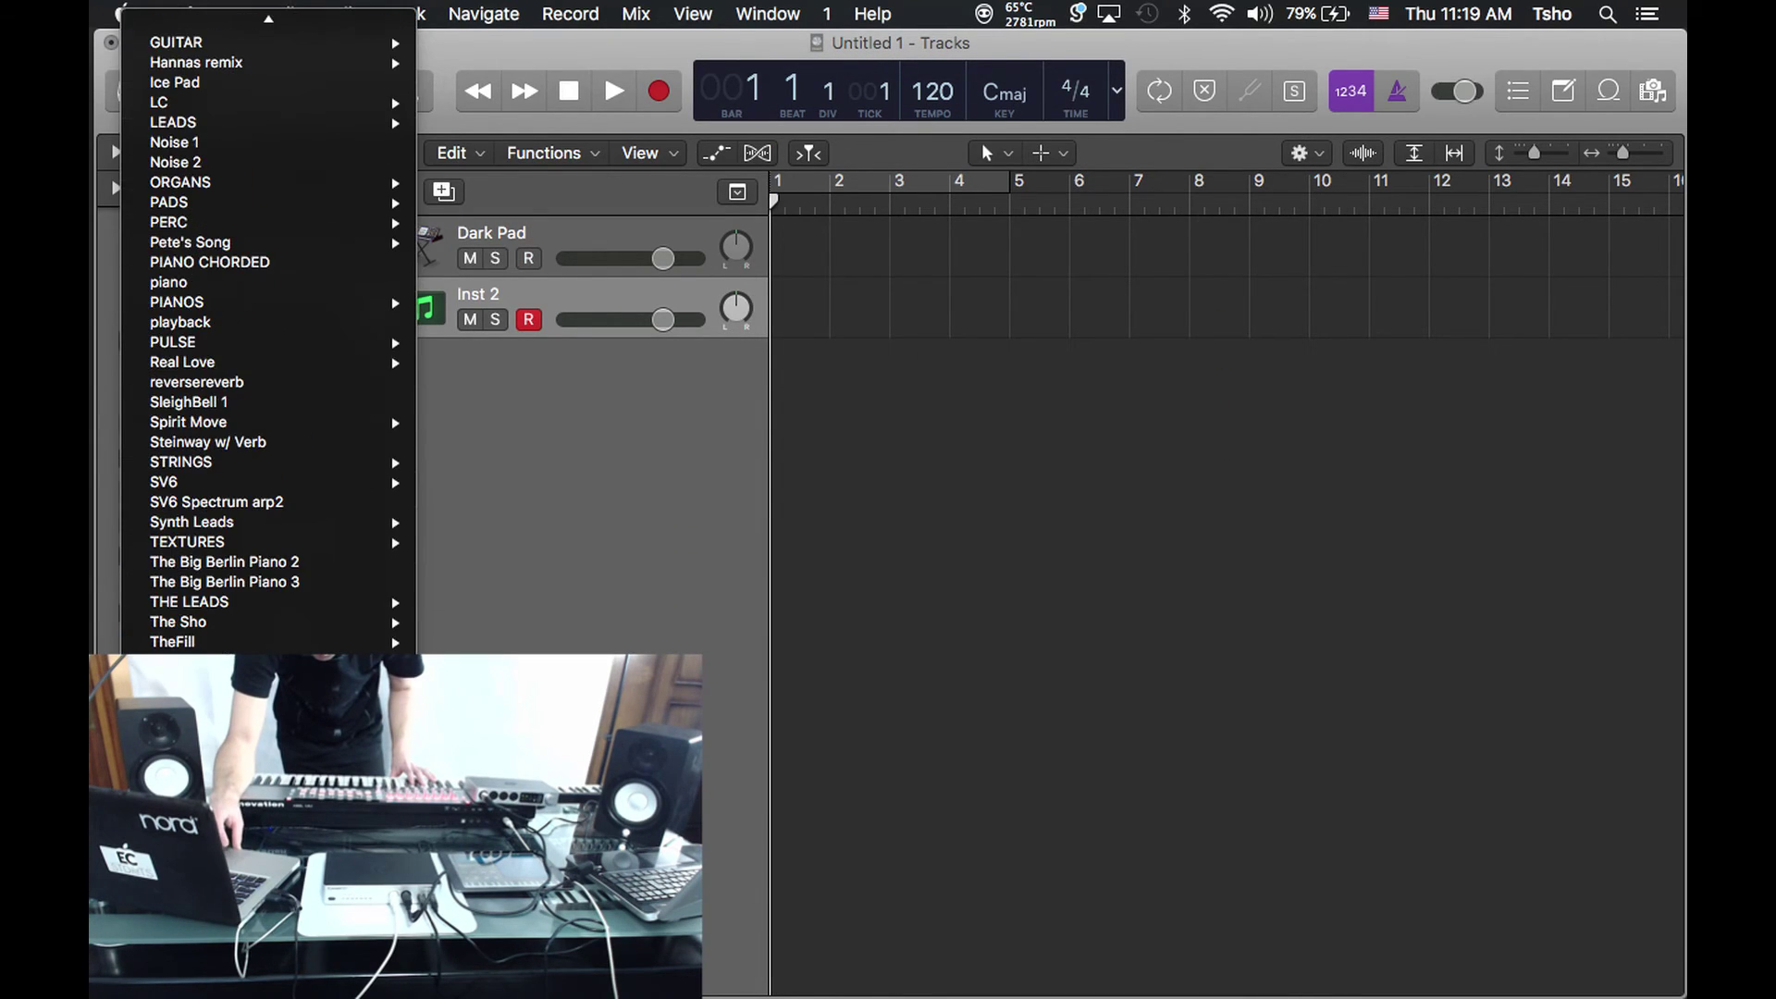
mouse_move(325, 643)
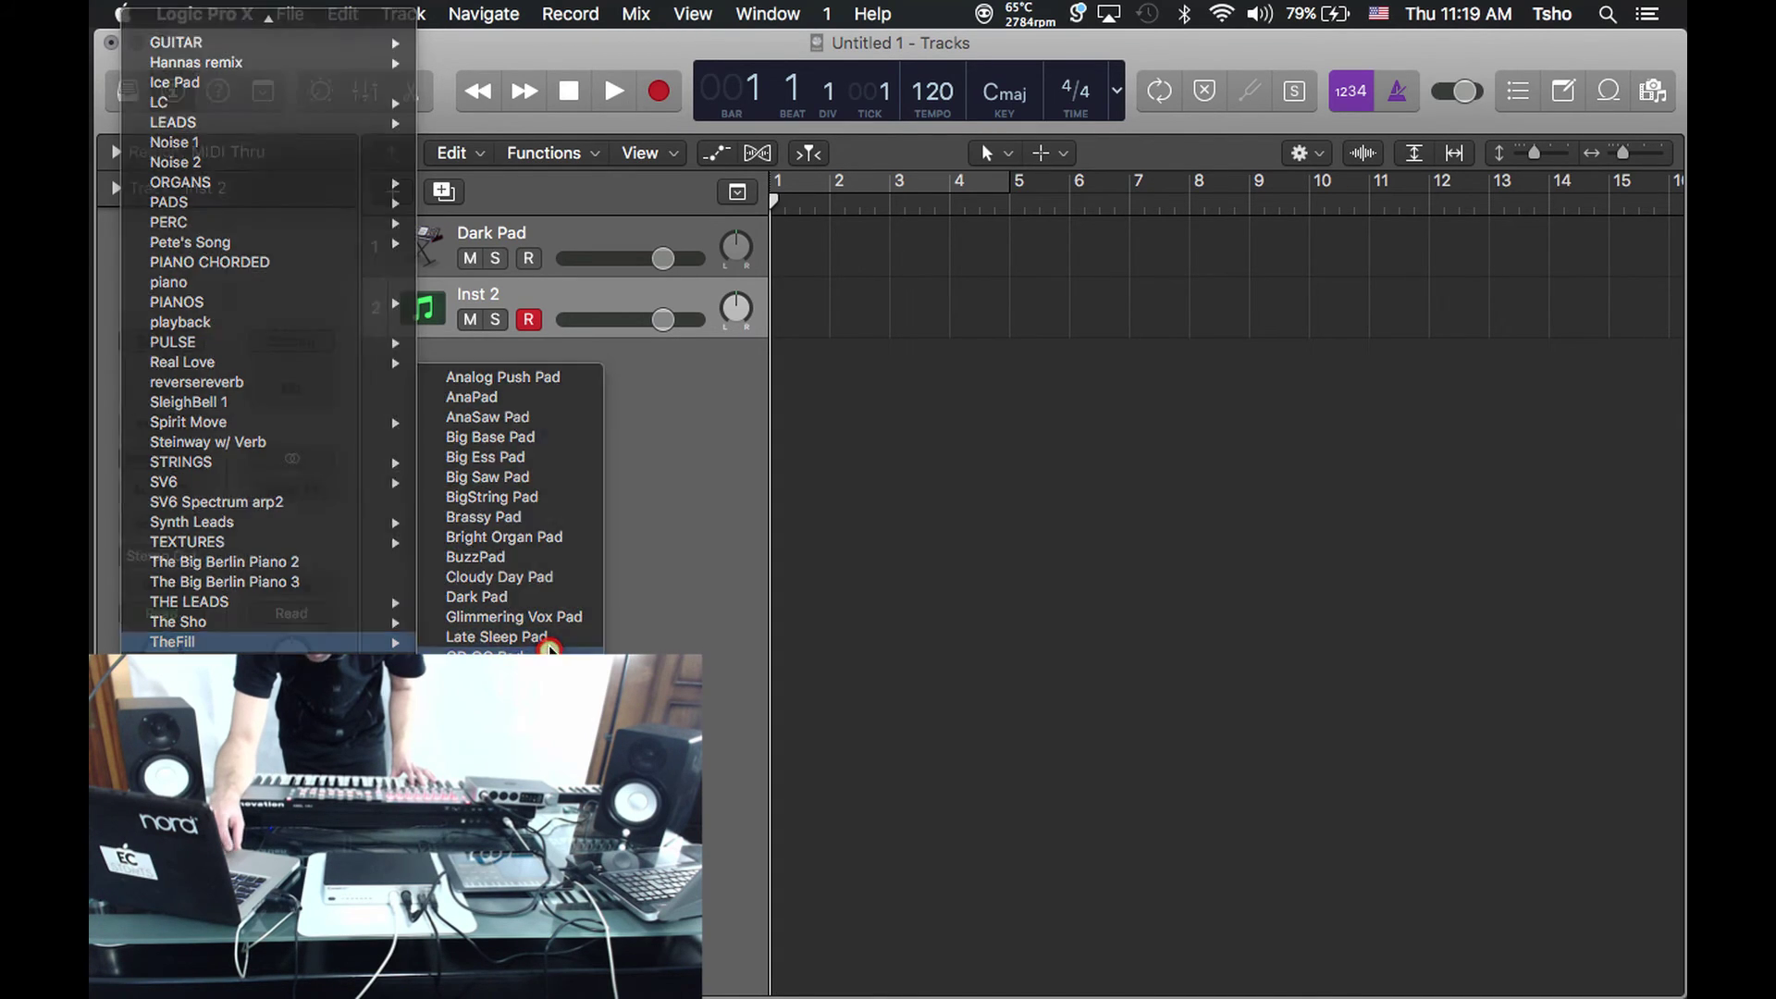
click(549, 656)
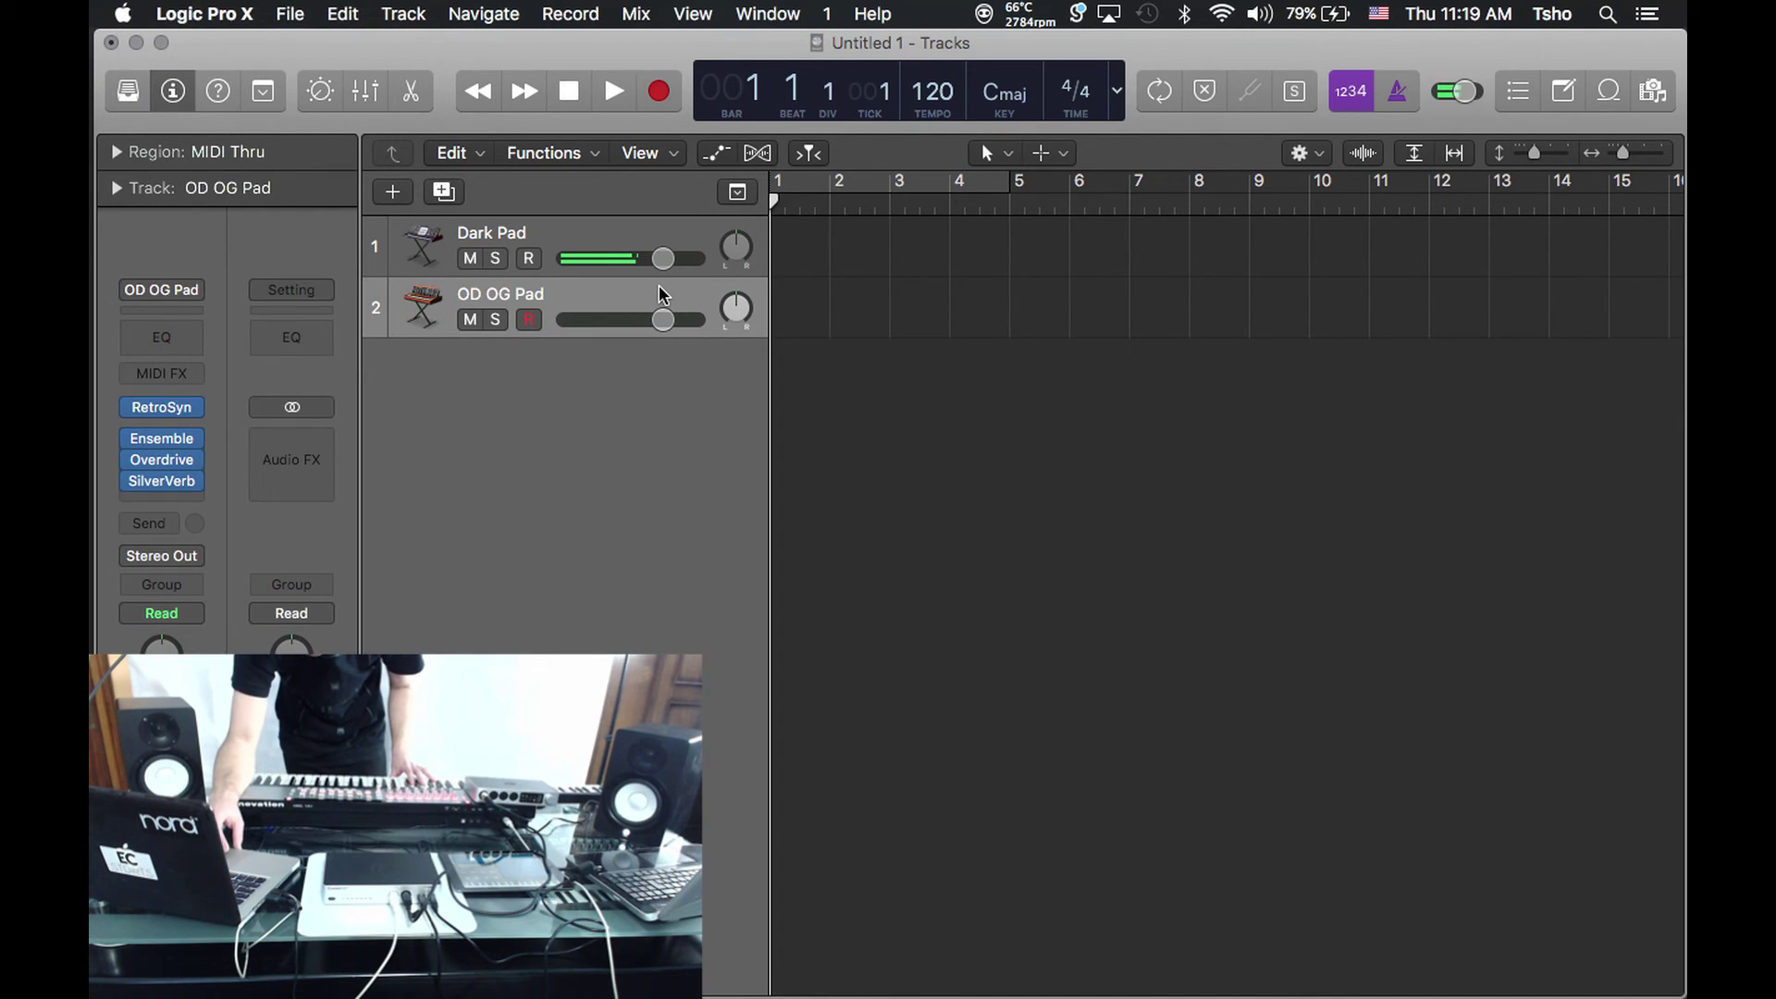
click(559, 296)
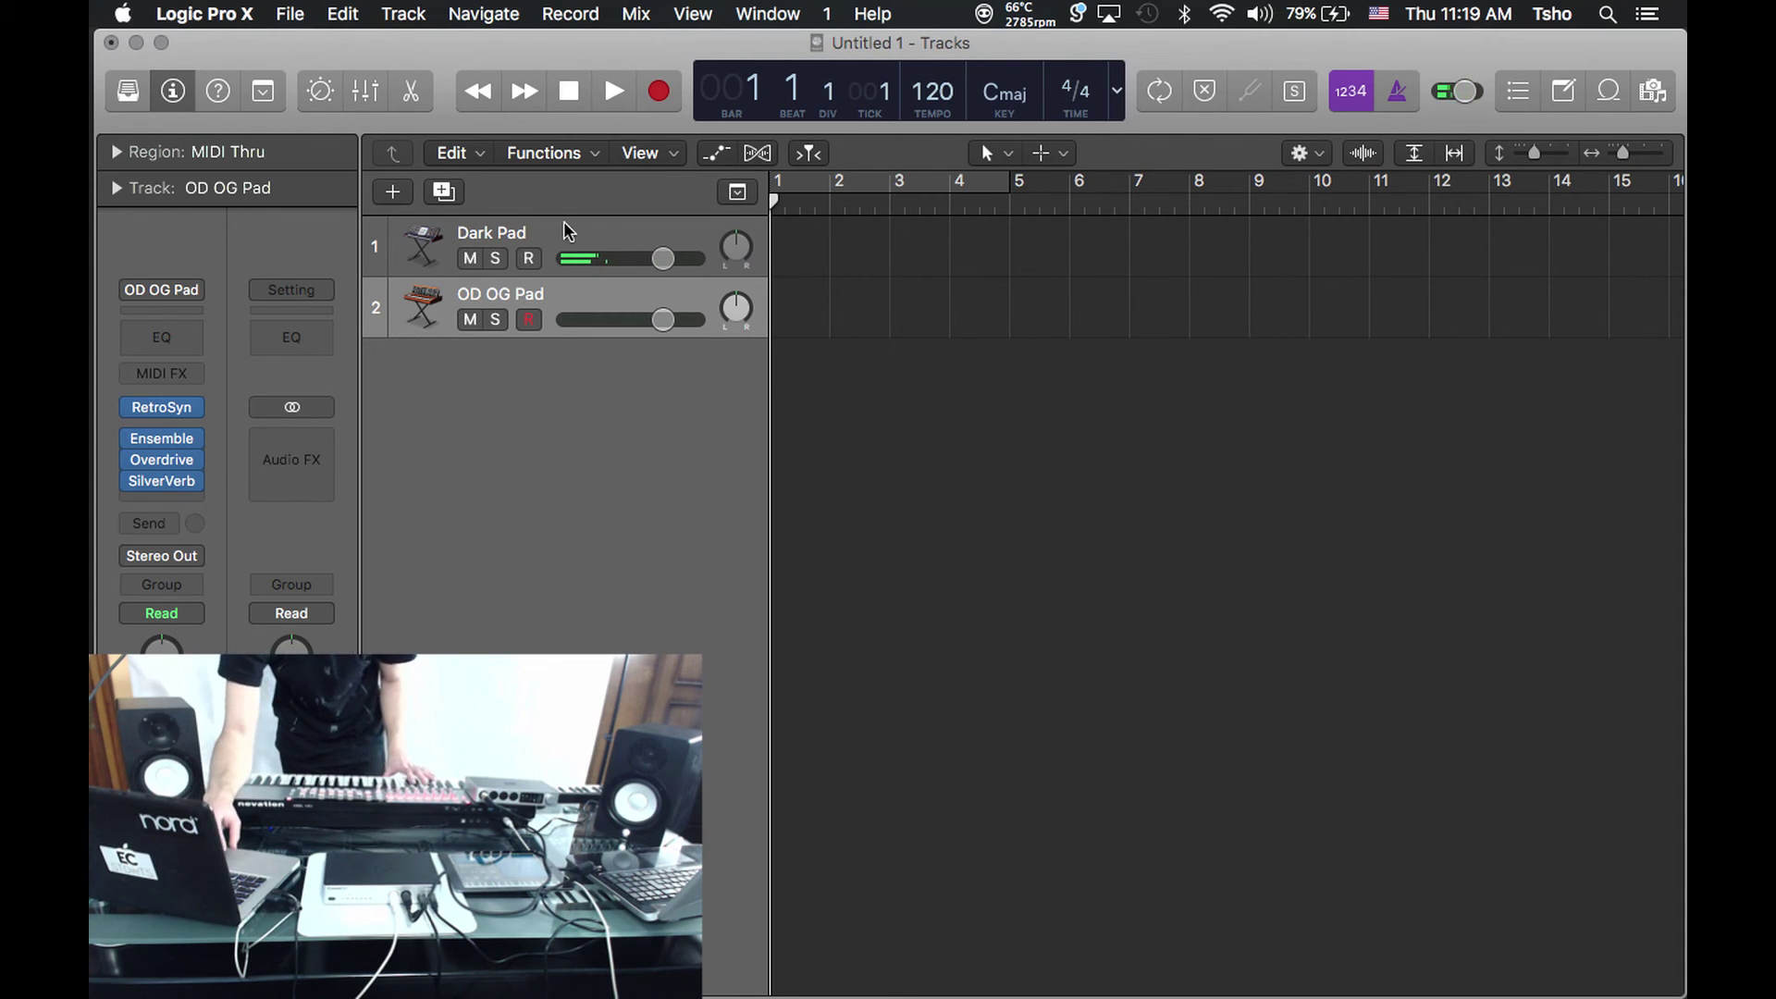
Reopen the MIDI Environment and cable the Physical Input outlet into the Inst 256 channel strip
click(785, 20)
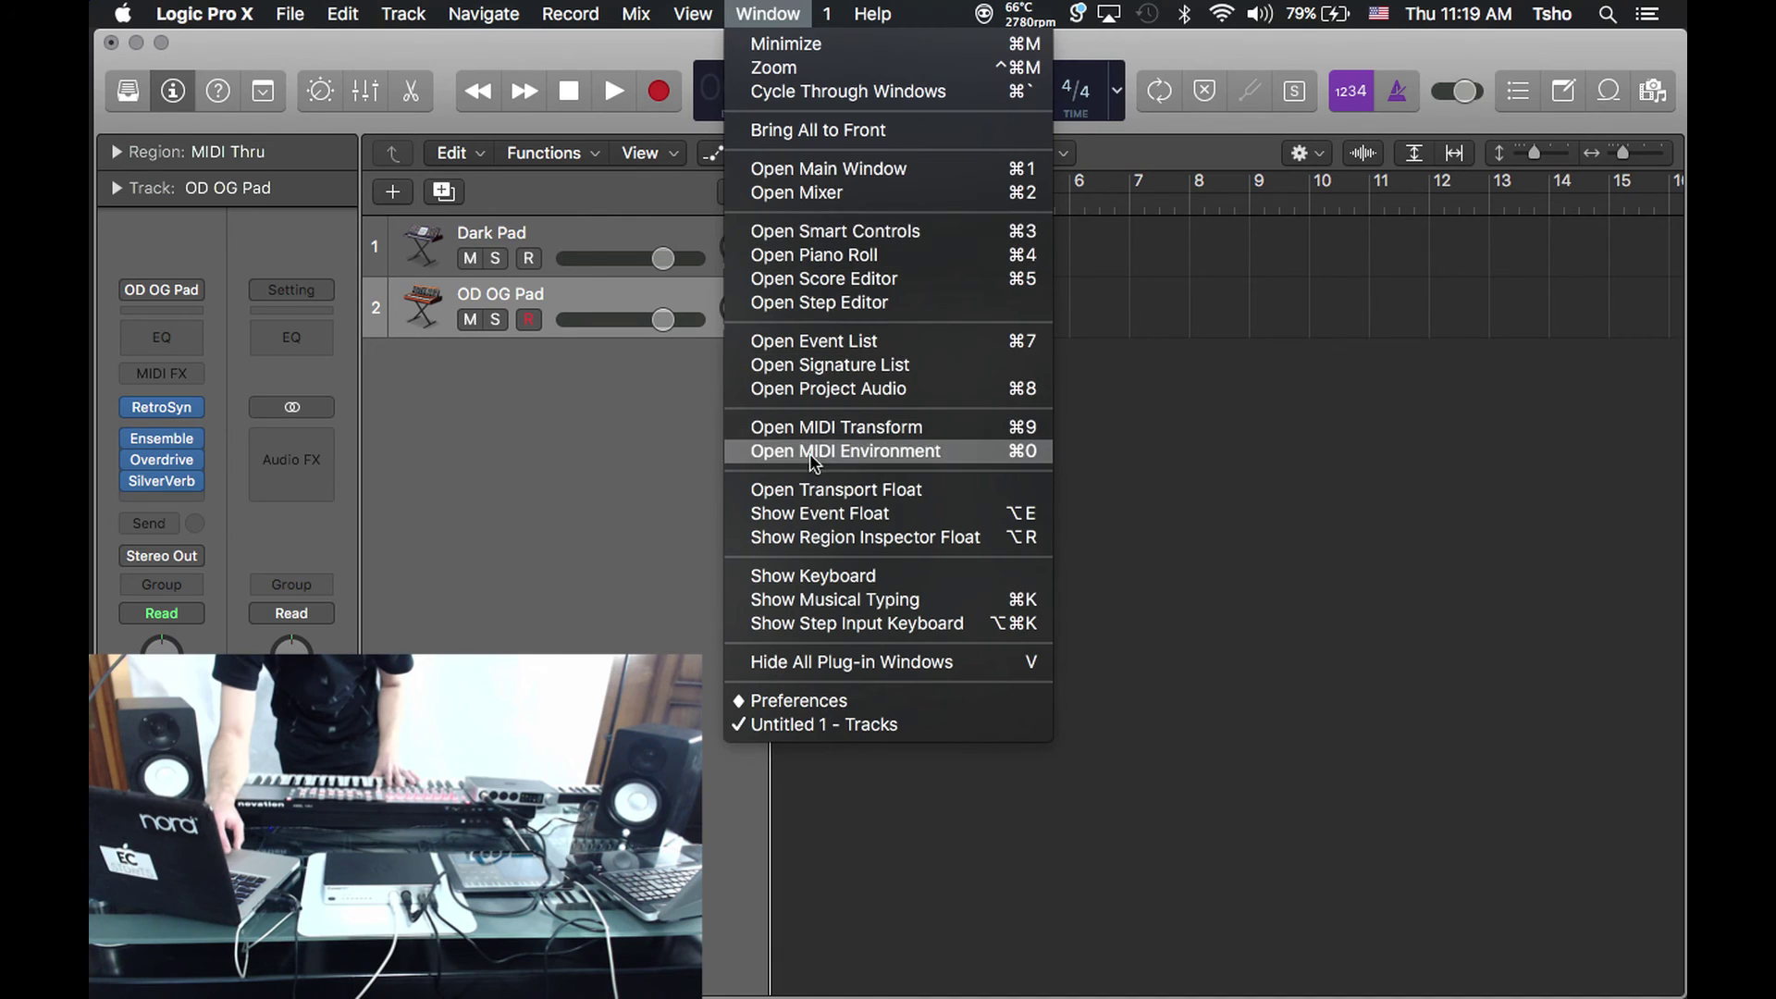
click(914, 453)
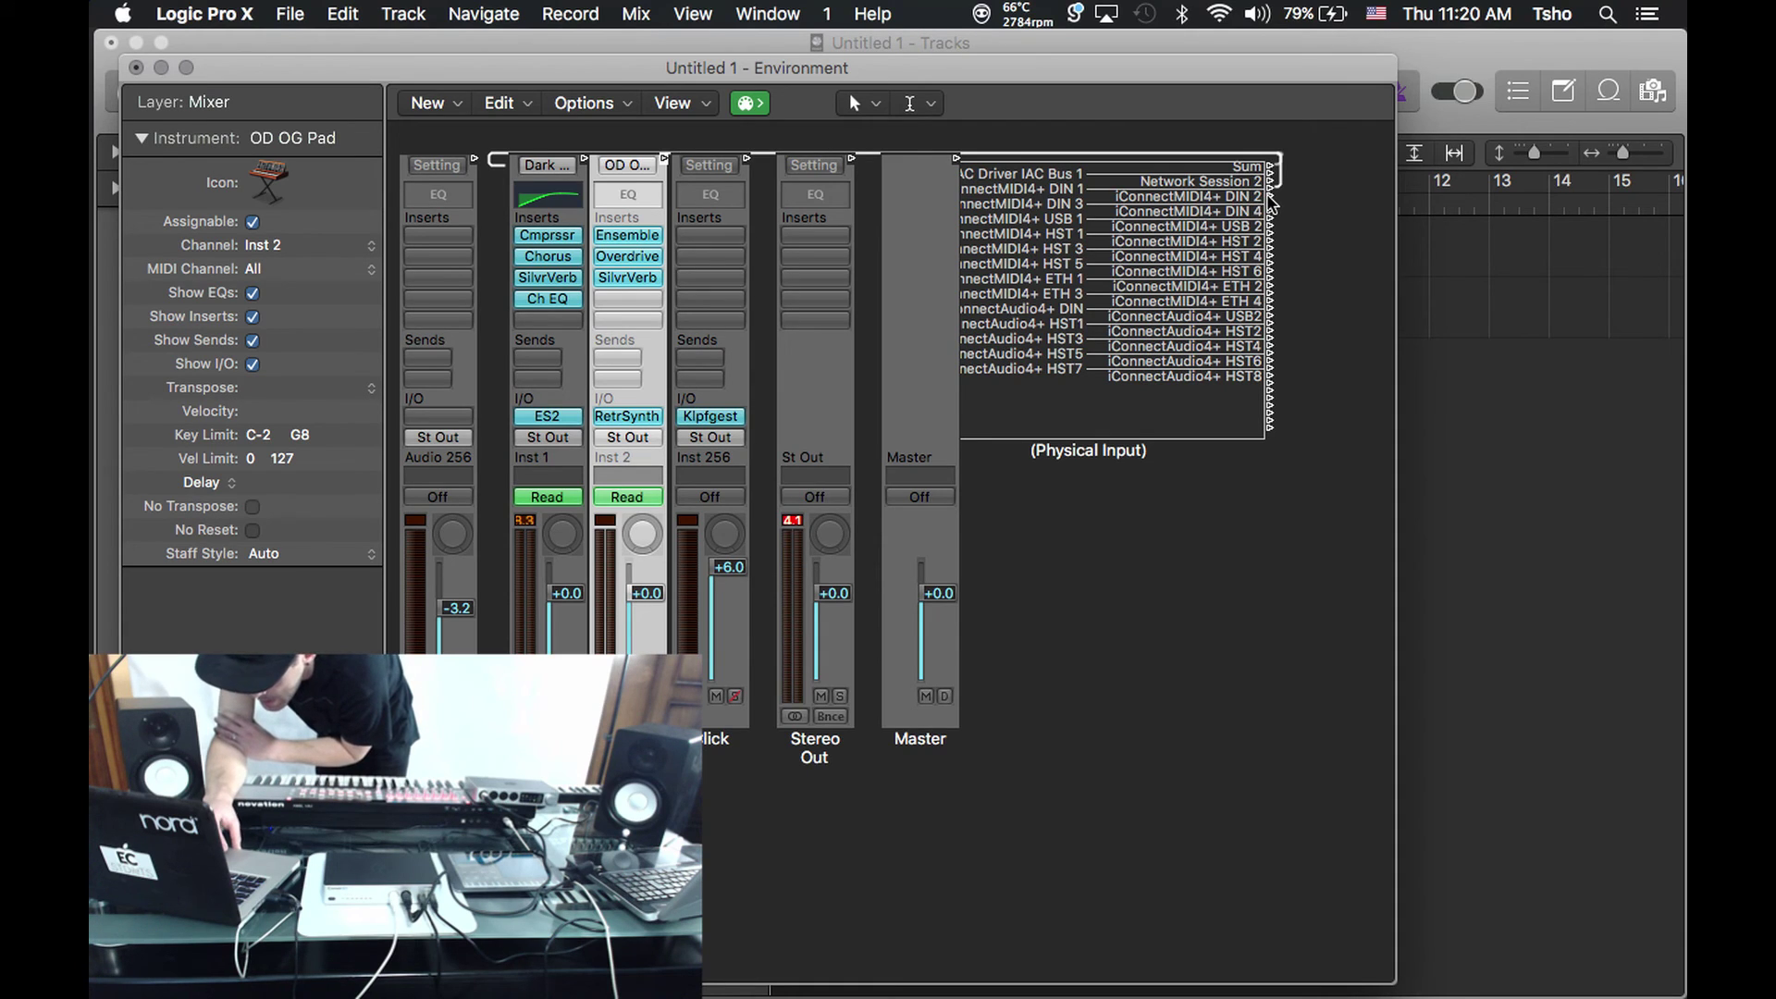
drag(1272, 202, 700, 592)
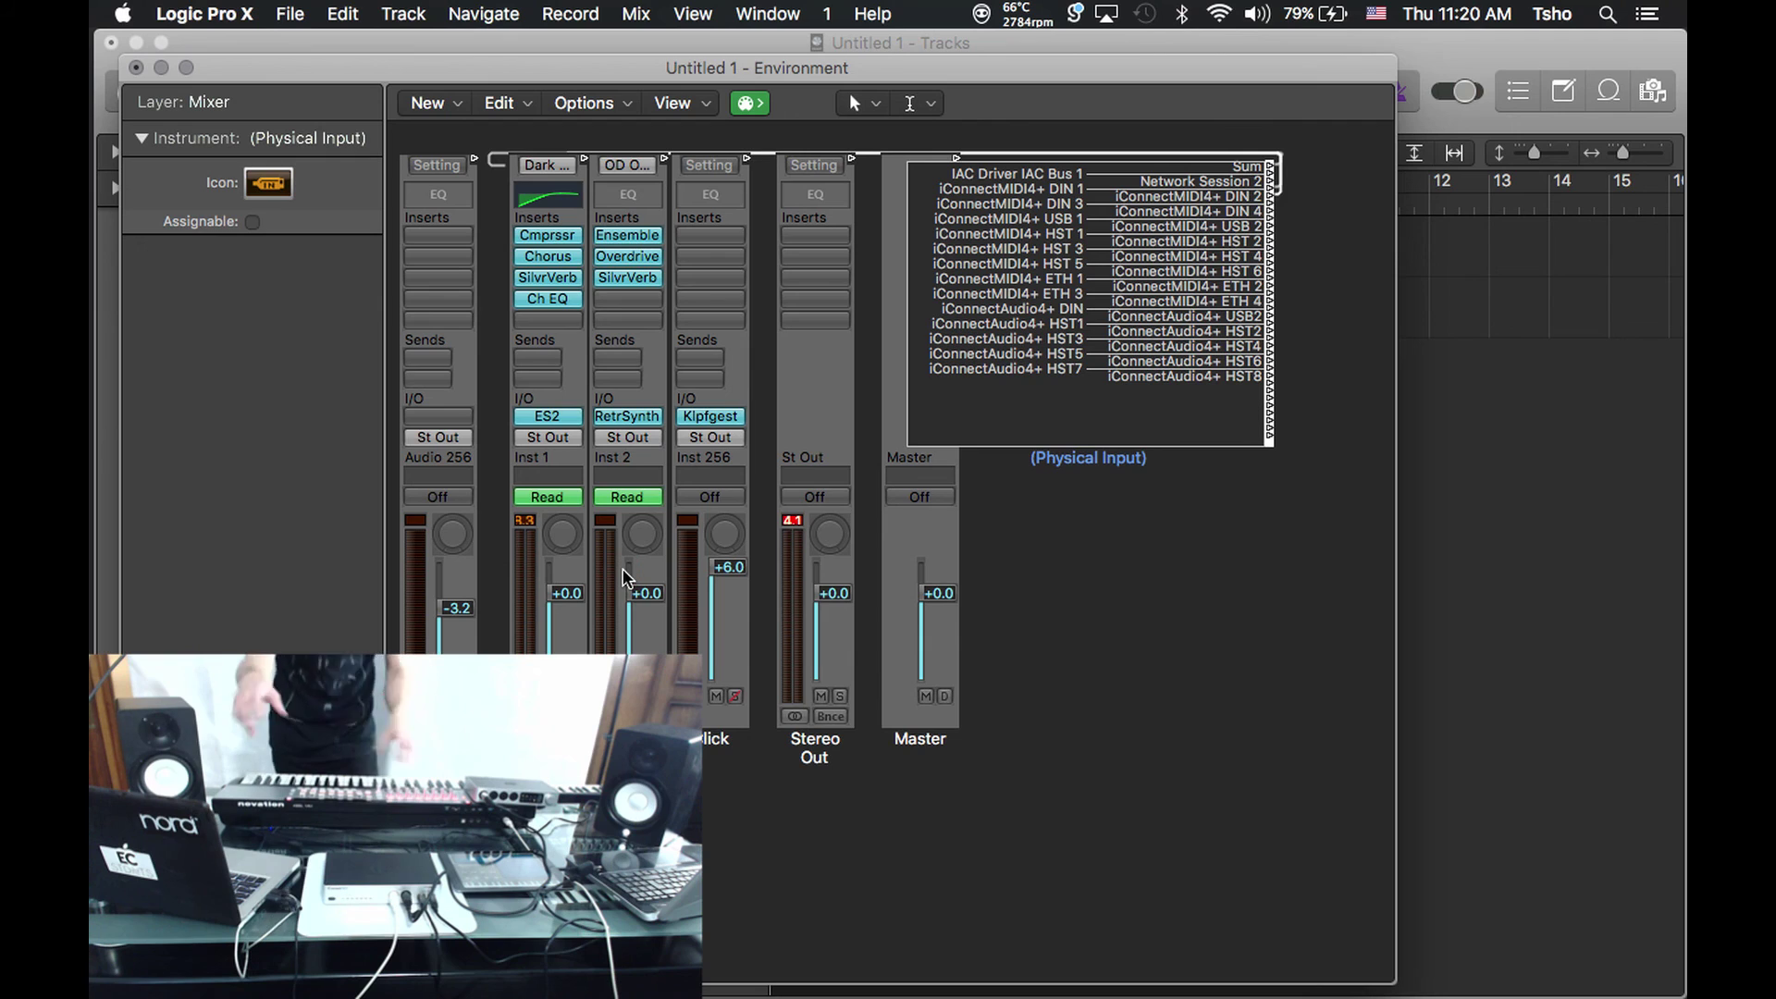